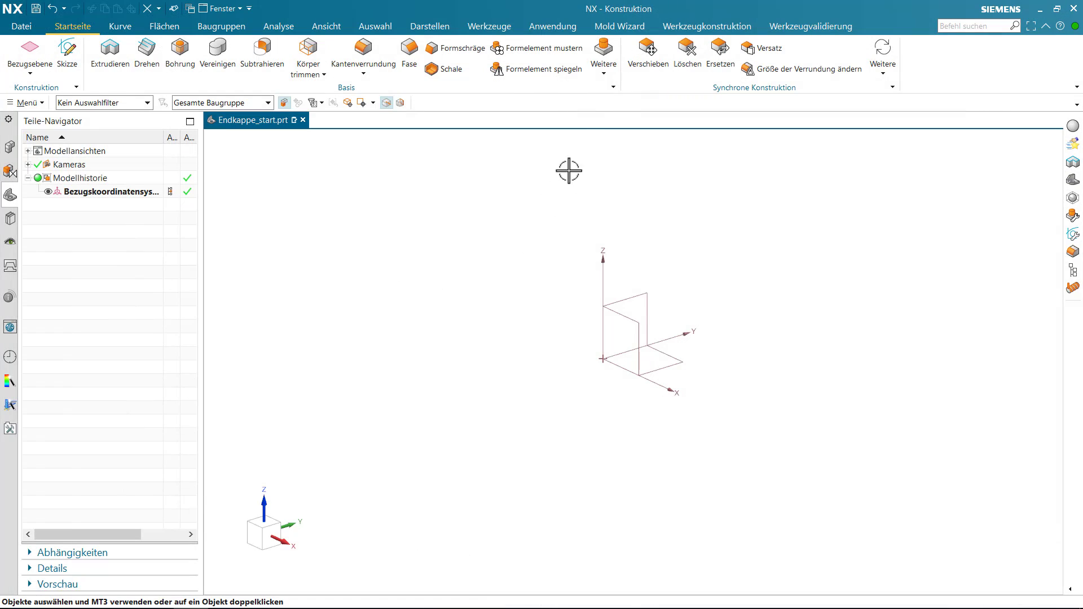
Create a sphere with a diameter of 100 mm centred on the origin of the datum coordinate system.
click(604, 62)
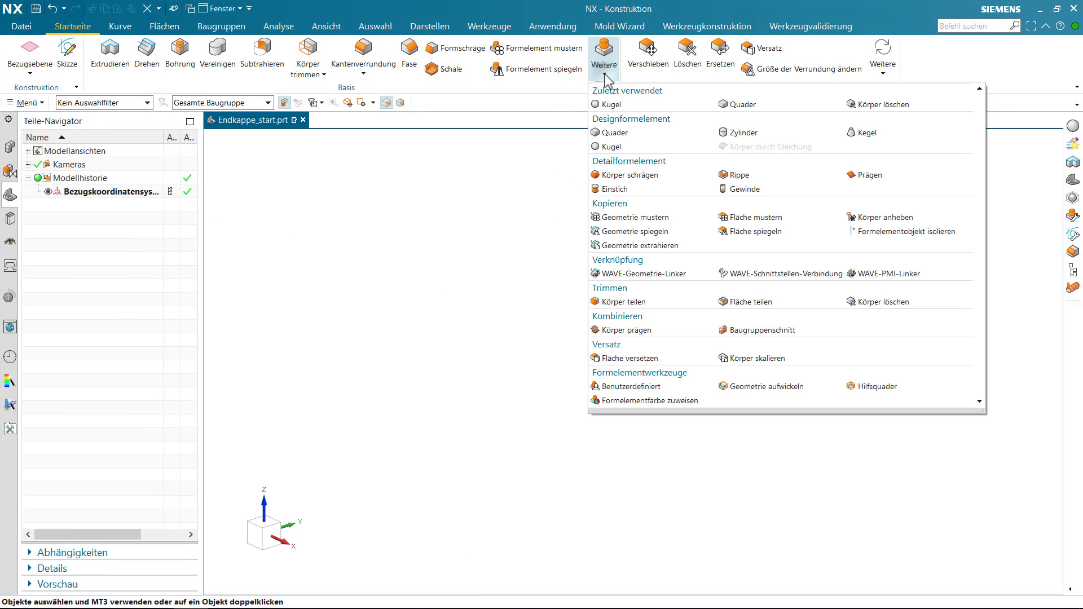
click(610, 148)
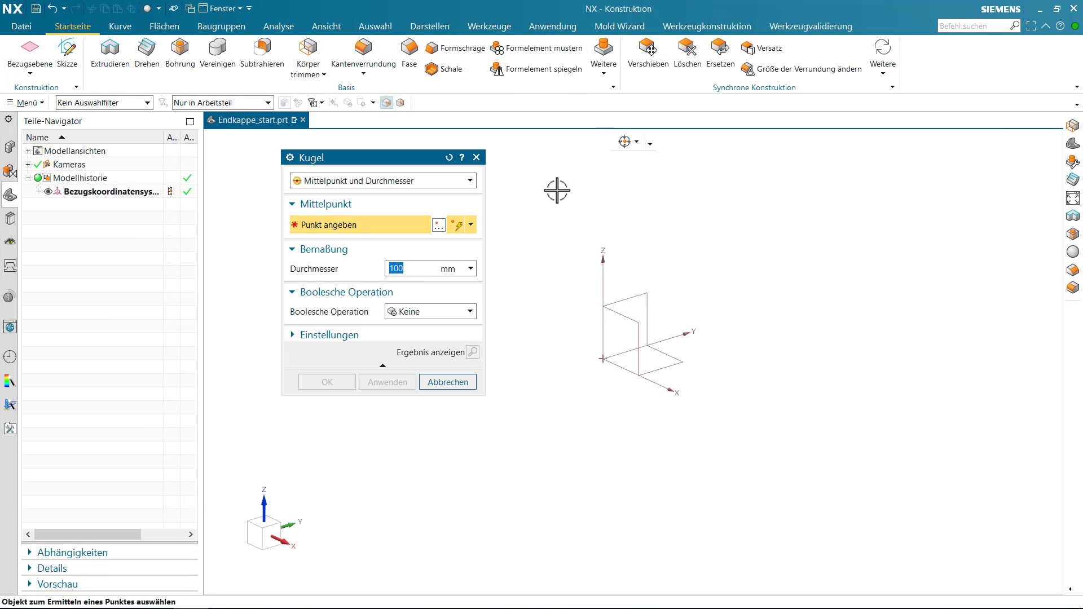
click(596, 359)
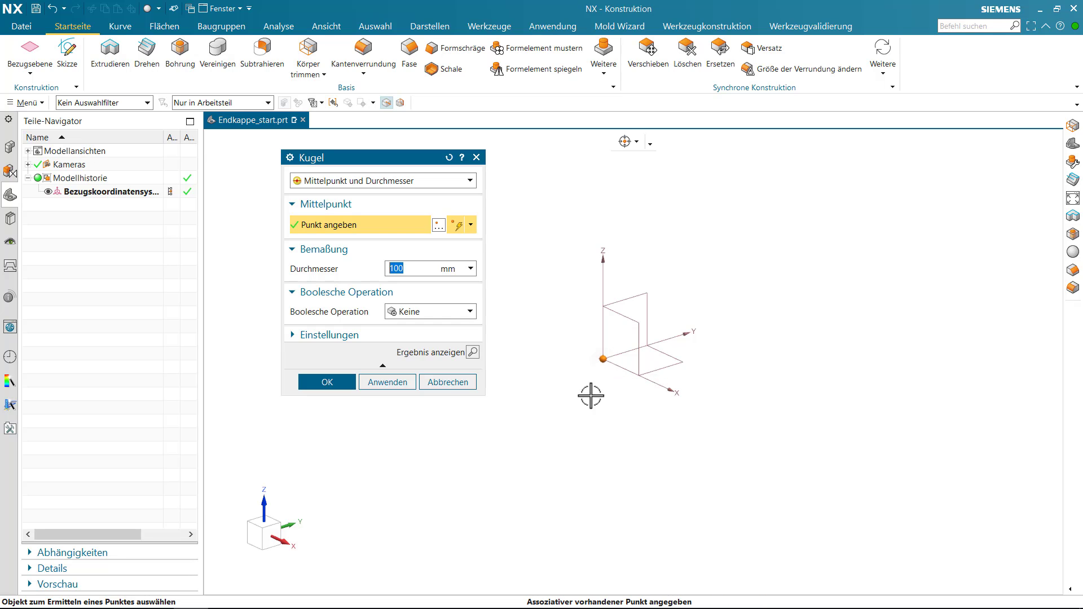
click(330, 383)
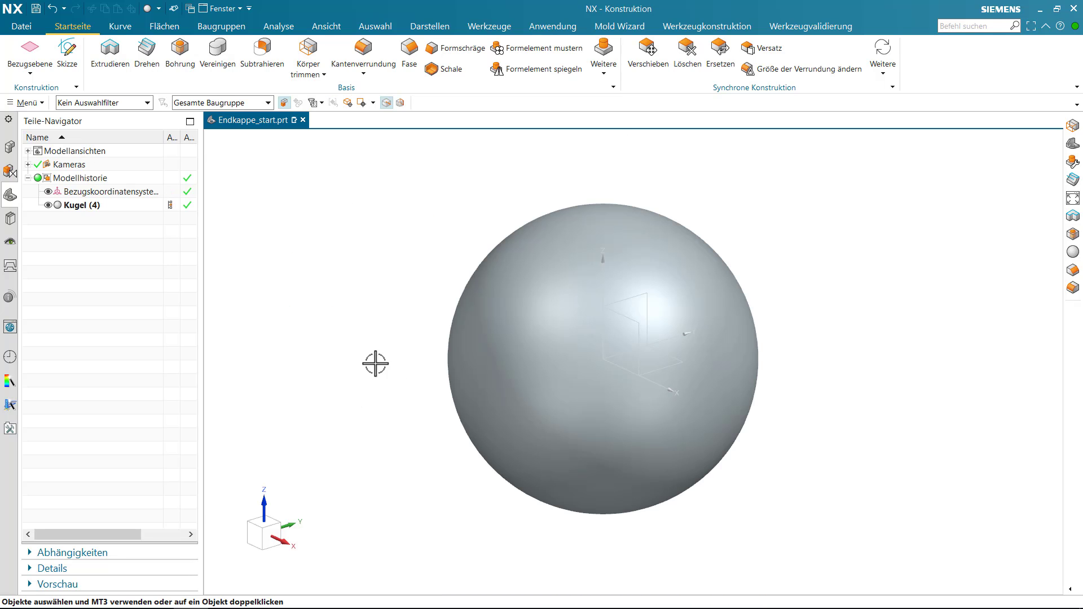
Trim the sphere at the horizontal XY datum plane, reversing the direction to keep the upper half.
click(308, 52)
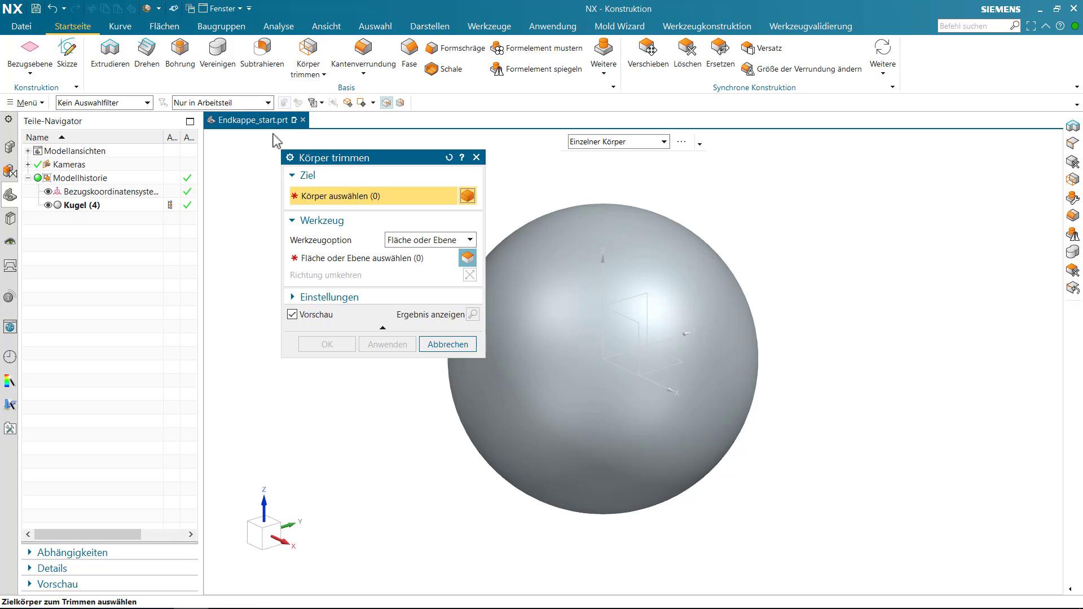
click(581, 307)
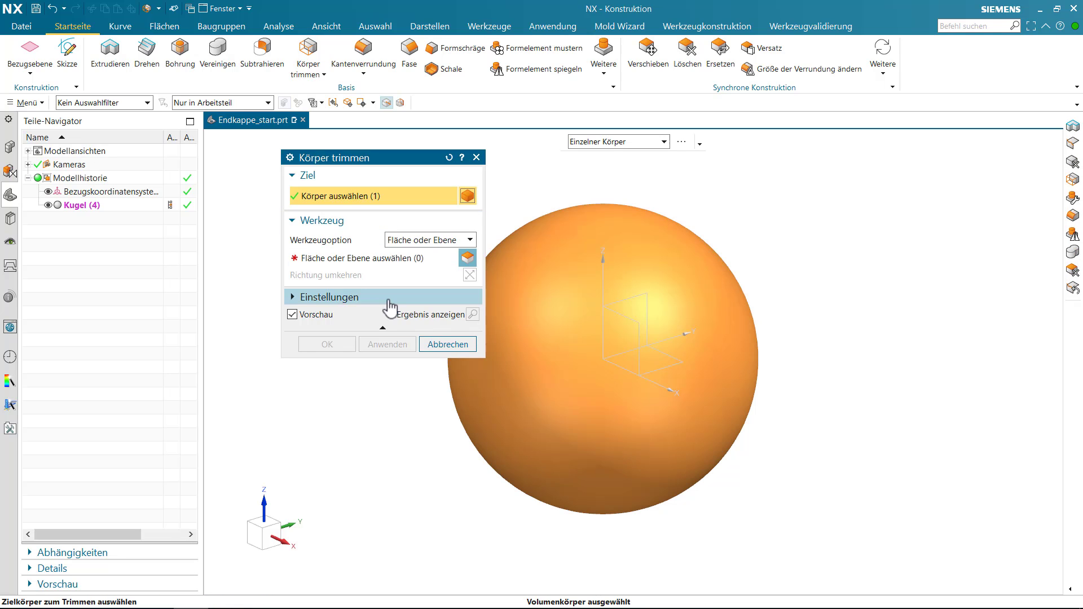
click(364, 262)
click(655, 375)
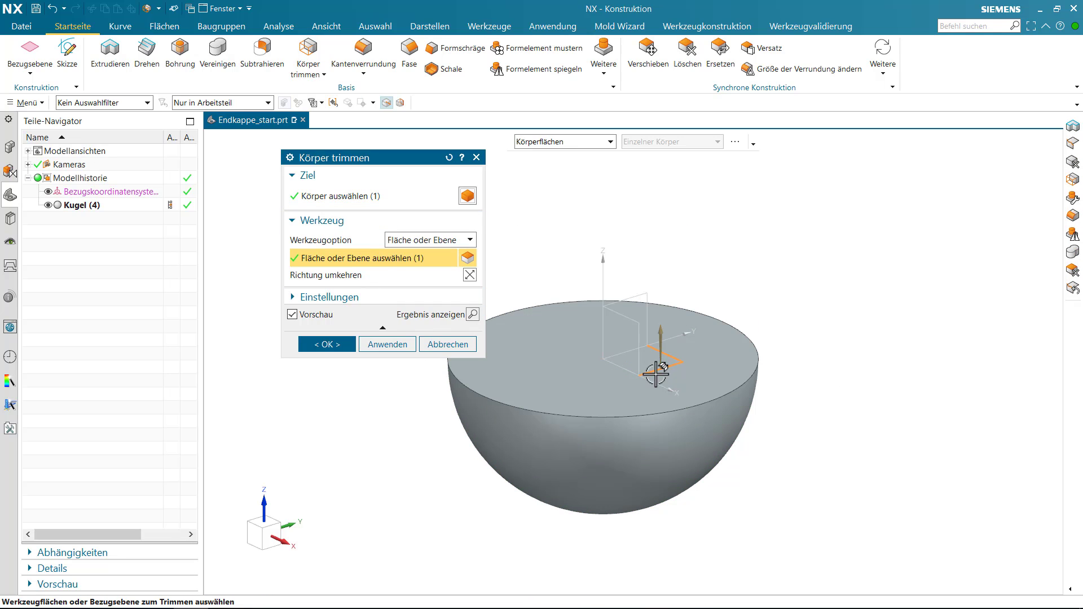
double_click(659, 335)
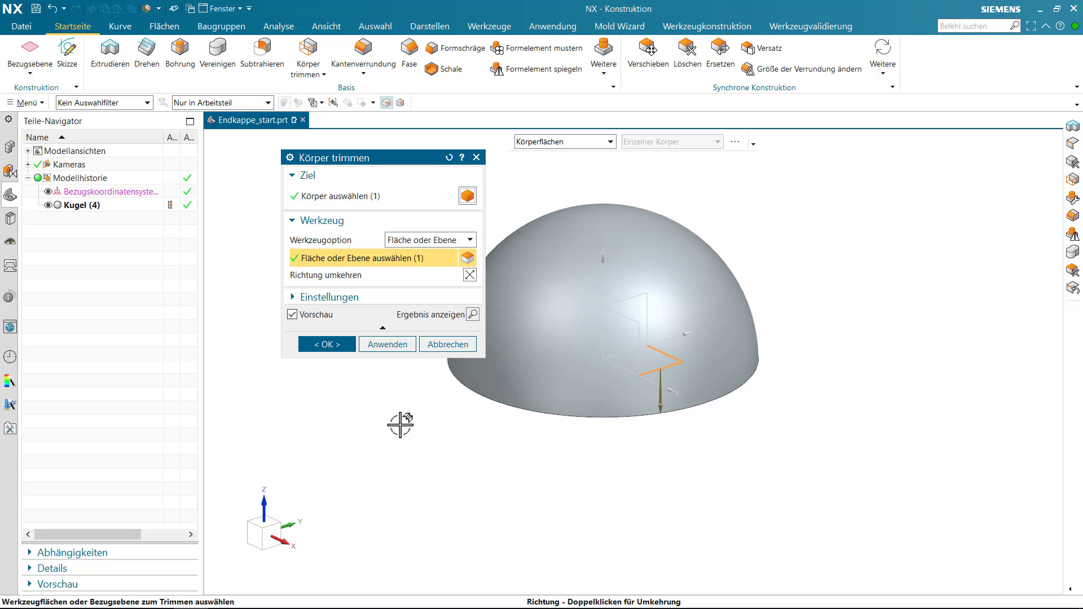
click(327, 344)
shift+middle_drag(415, 336, 448, 351)
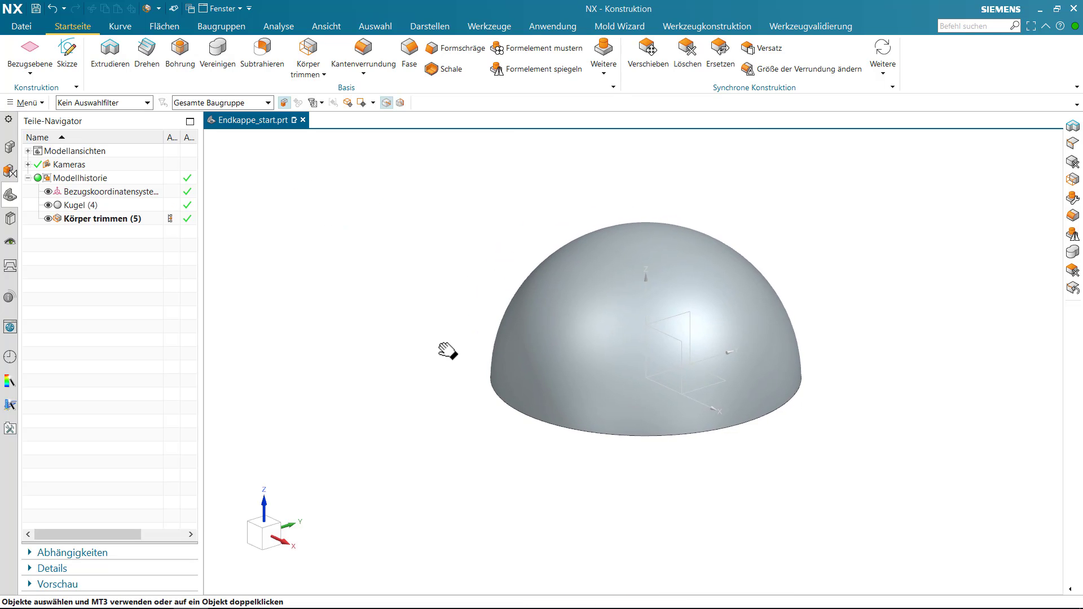
For an extrusion, sketch on the XZ plane an L-shaped profile: a vertical line about 43 mm and a horizontal line about 49 mm running outwards.
click(110, 64)
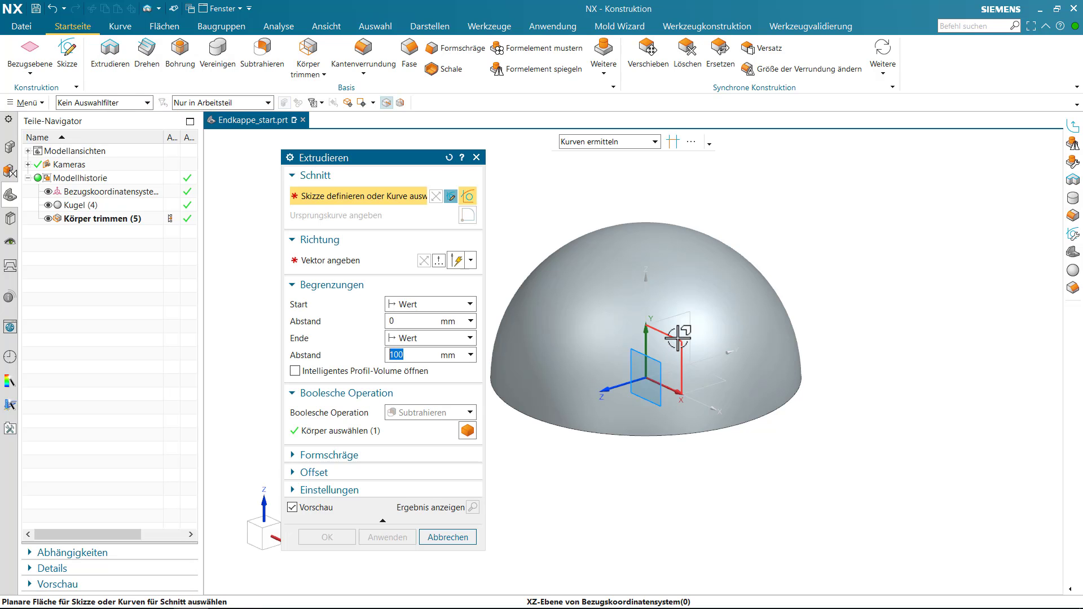
click(666, 344)
scroll(505, 362, up, 3)
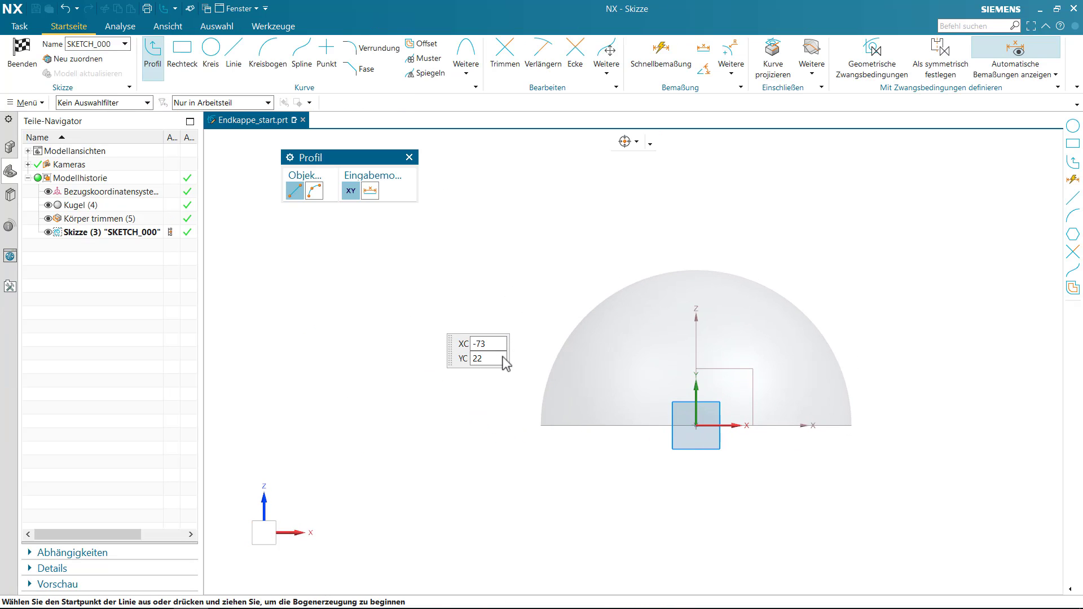
click(771, 198)
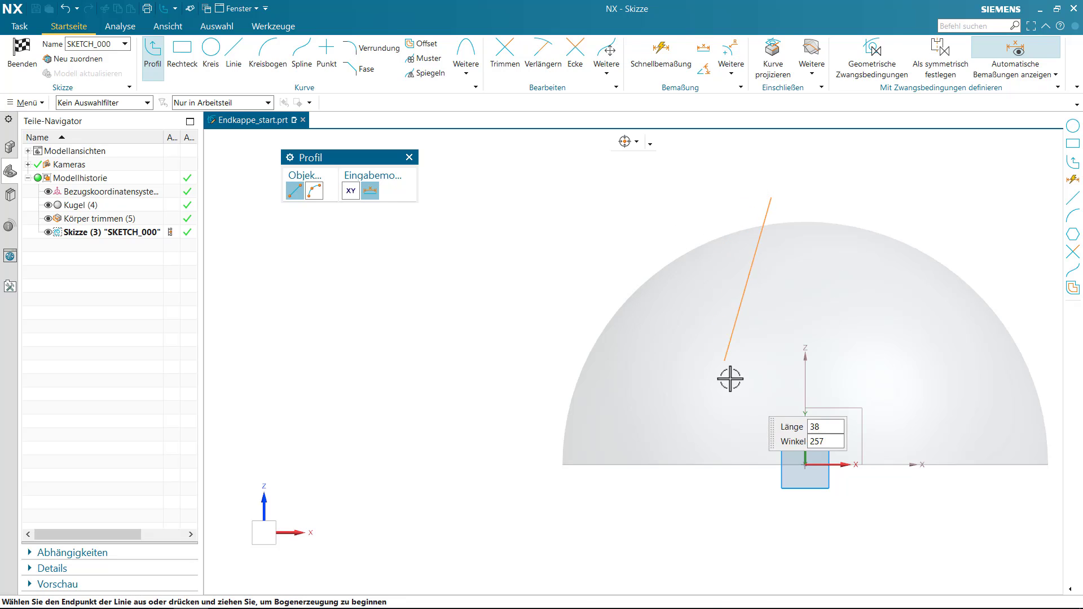
click(771, 406)
click(533, 406)
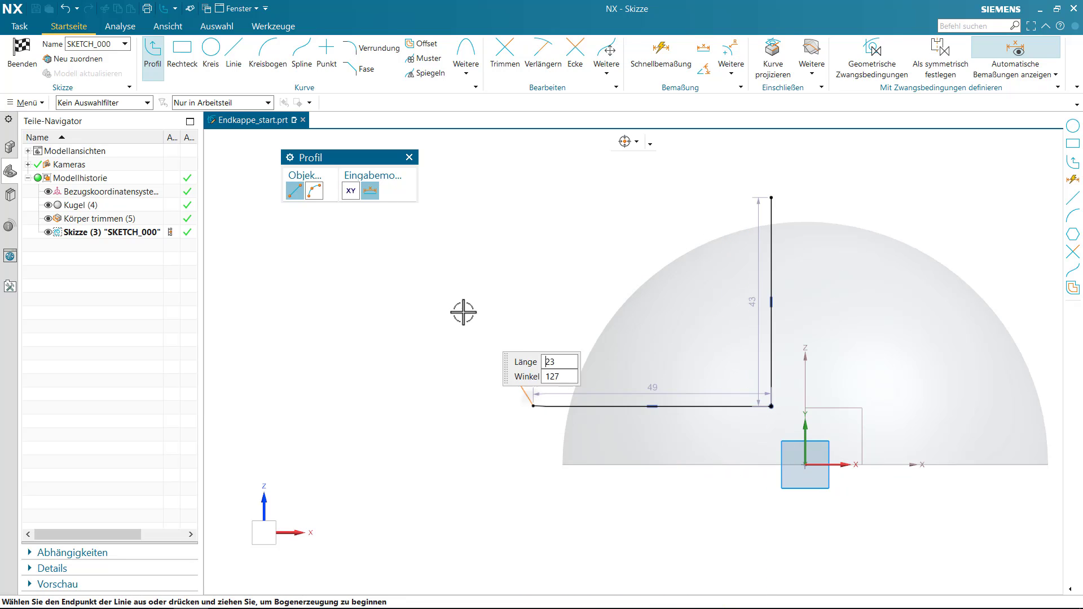
click(409, 157)
Constrain the horizontal and vertical profile lines to equal length.
click(553, 406)
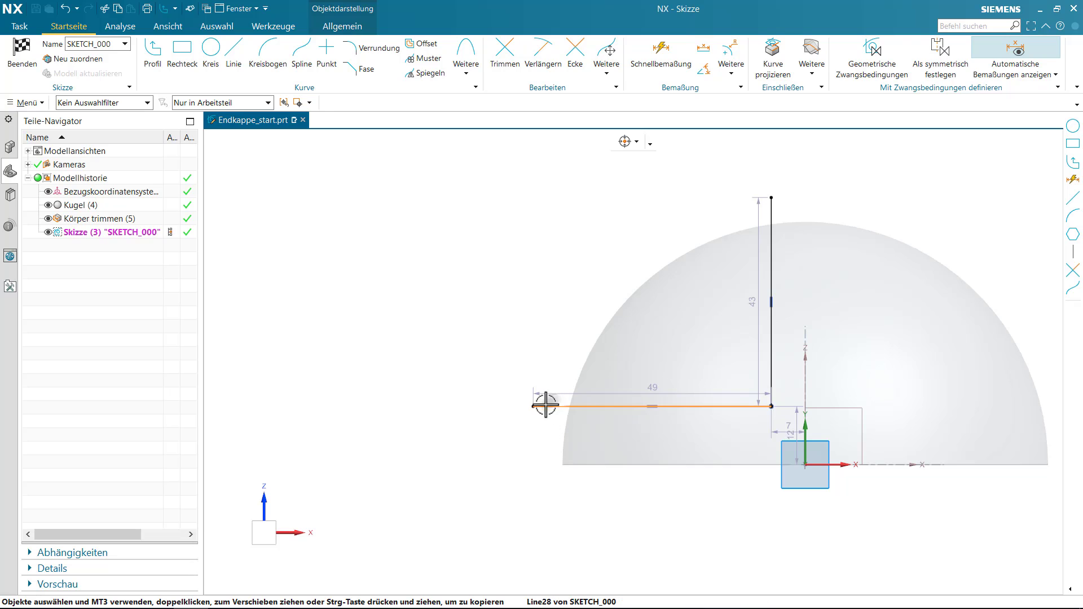
click(772, 213)
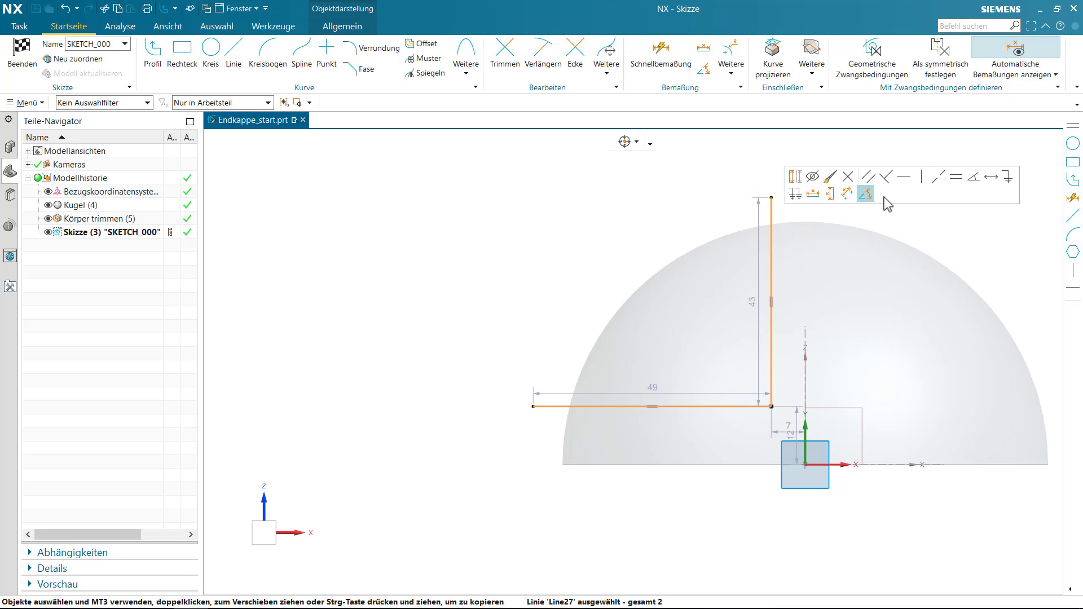
click(957, 182)
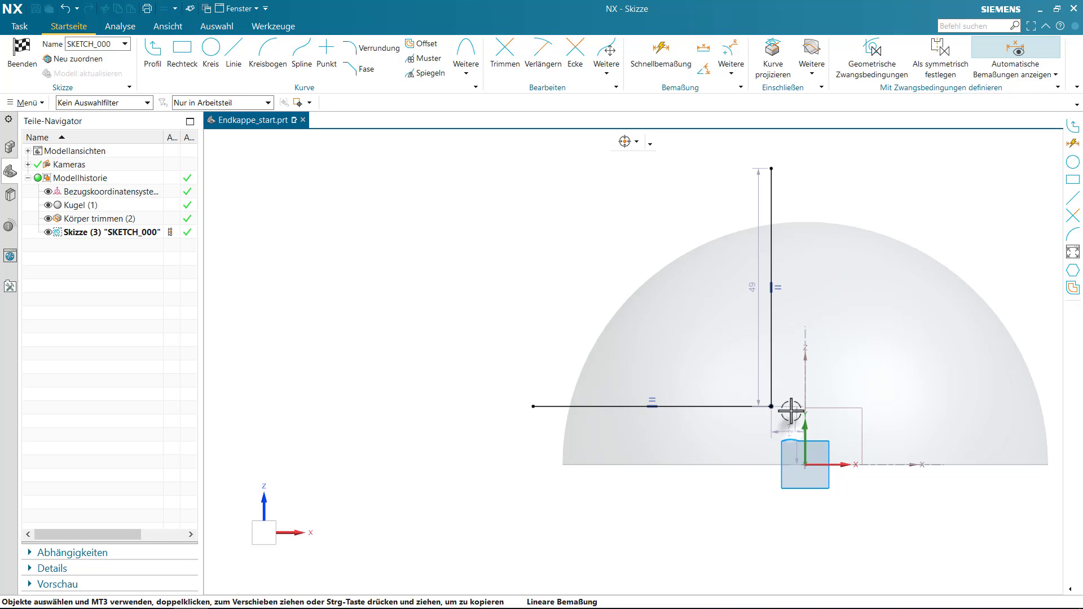
Set the profile corner's distances to 15 mm from the vertical axis and 15 mm from the horizontal axis.
drag(791, 411, 793, 293)
double_click(793, 293)
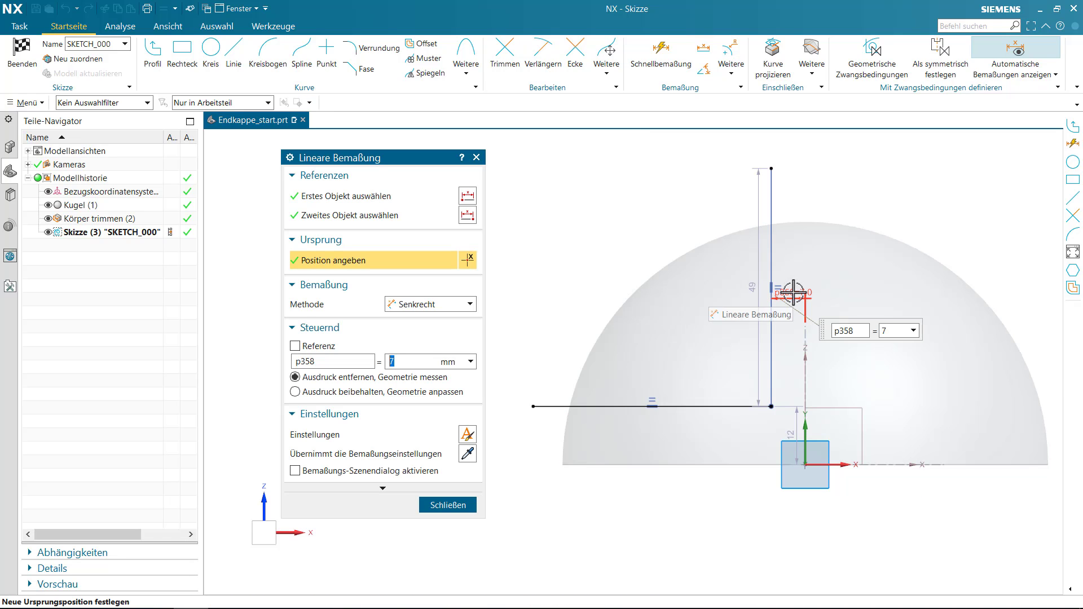
text(15)
key(Return)
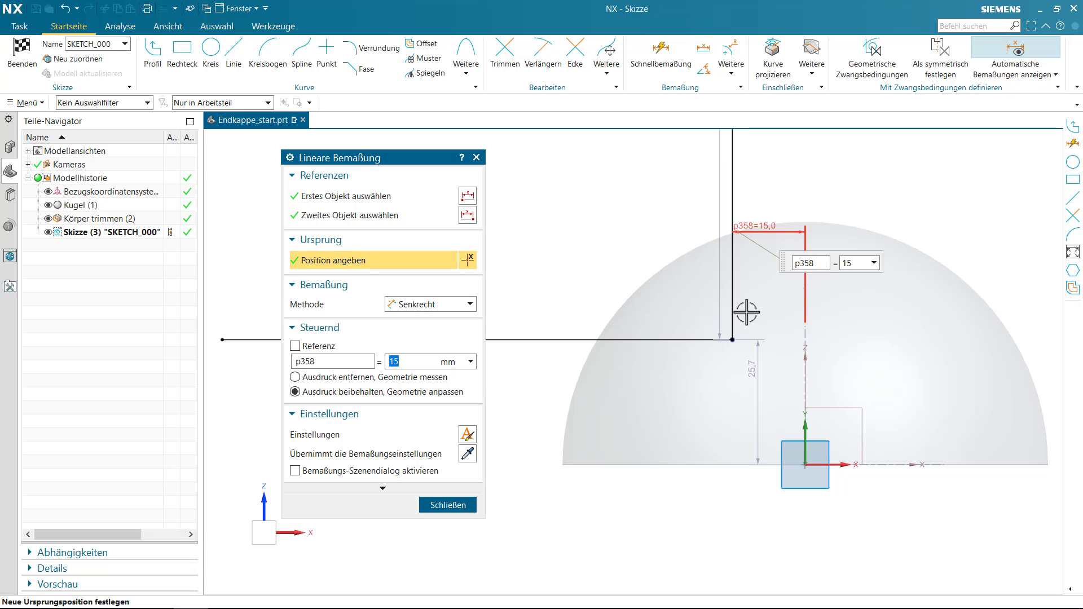
double_click(755, 368)
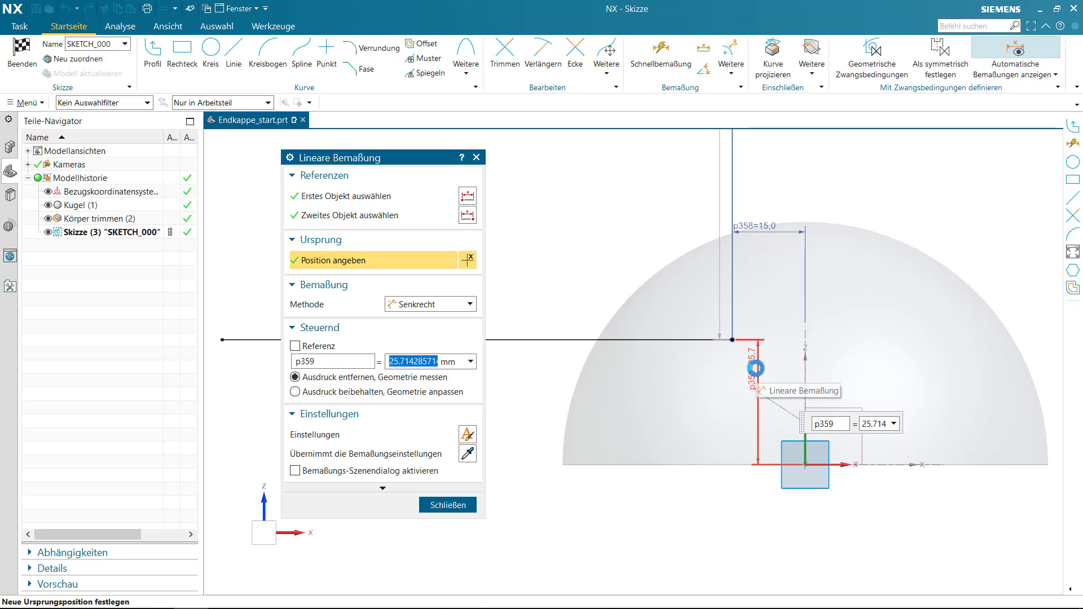
text(15)
key(Return)
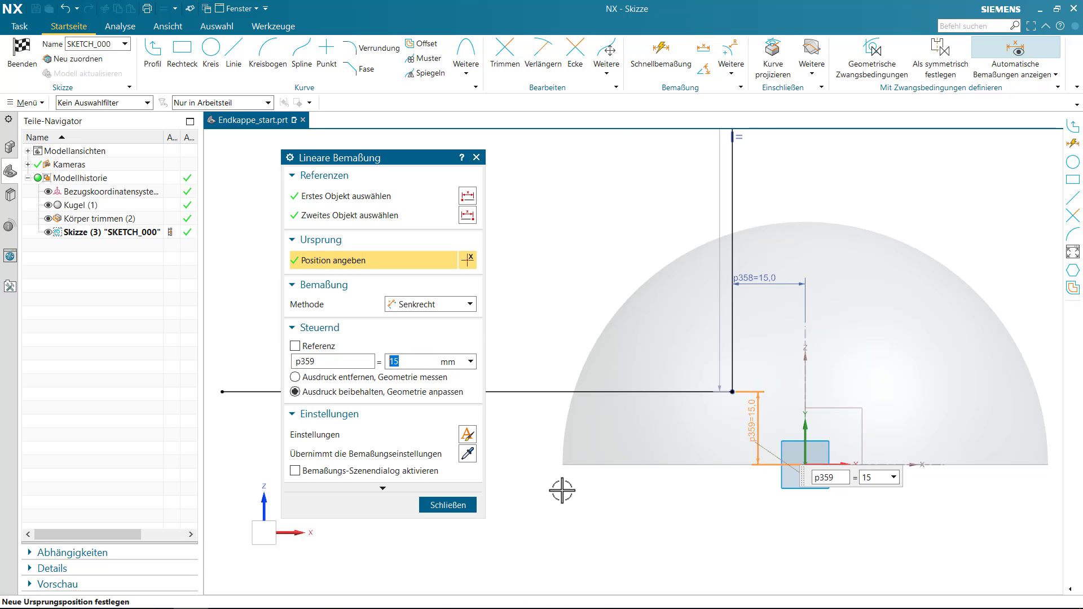
click(448, 505)
Set the vertical line's length to half the sphere's diameter parameter using the expression p350/2.
scroll(620, 361, down, 2)
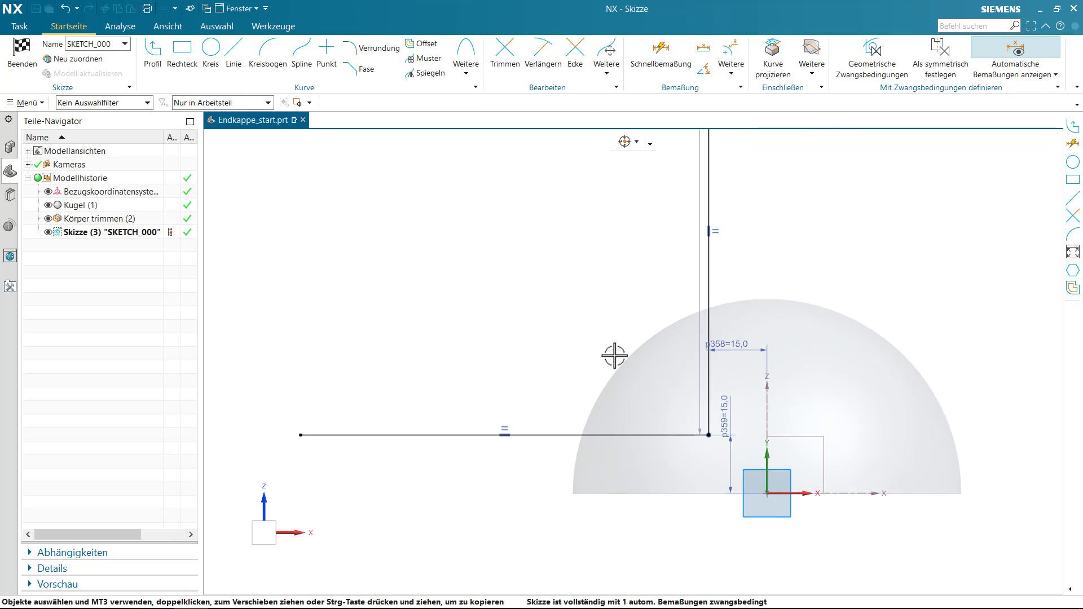
scroll(614, 355, down, 1)
drag(680, 164, 611, 249)
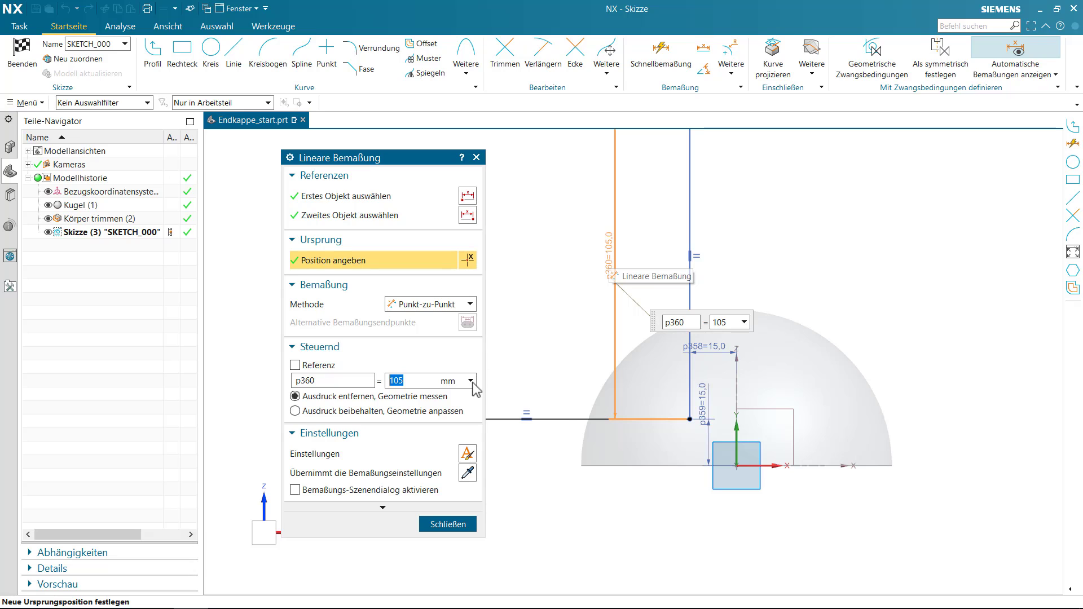
click(470, 381)
mouse_move(521, 455)
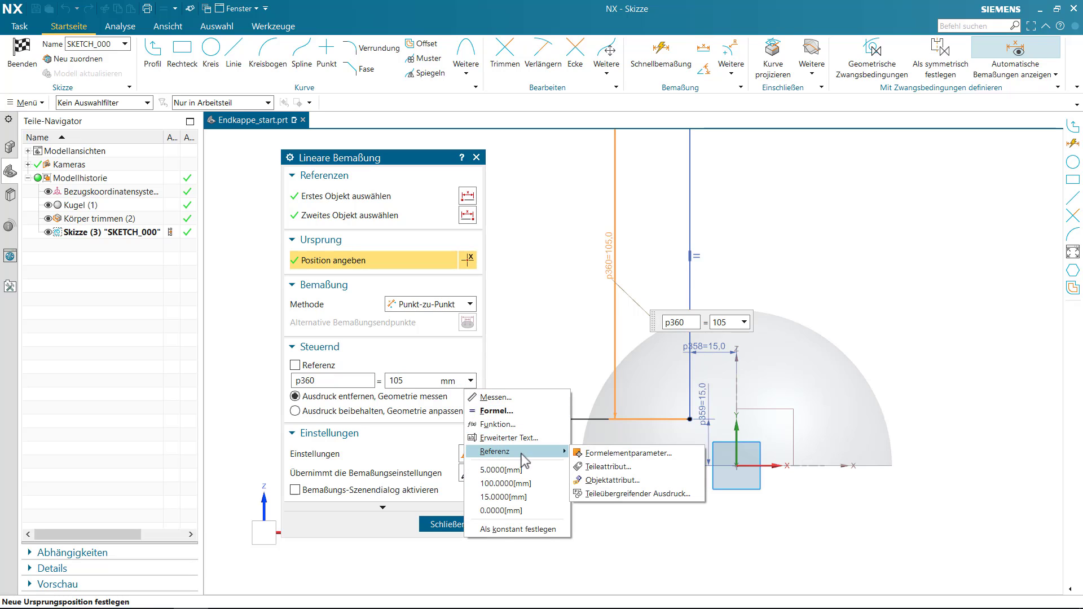
click(581, 453)
click(601, 449)
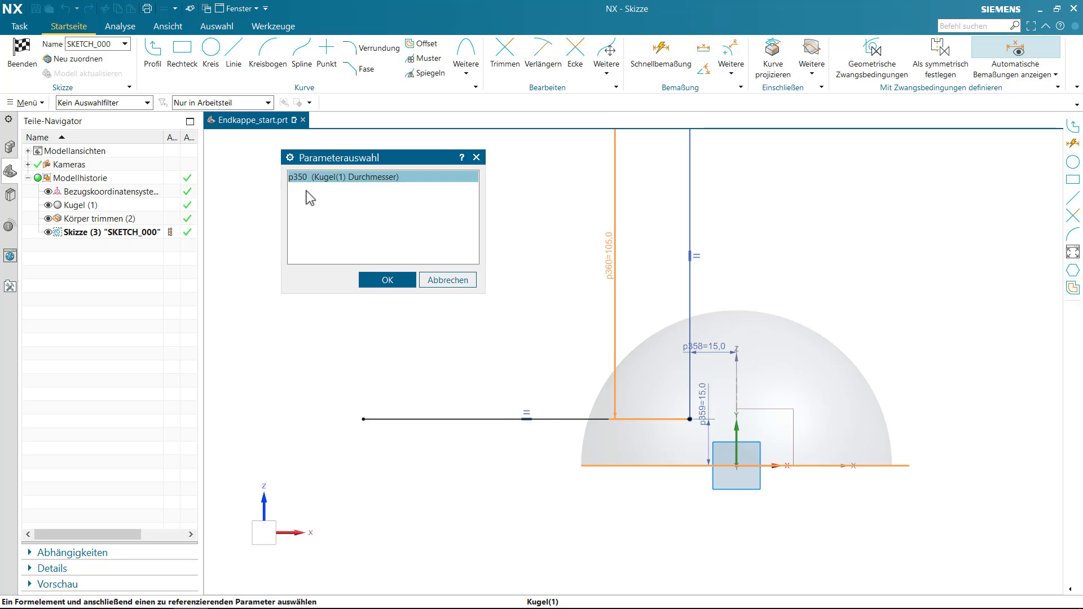
click(439, 280)
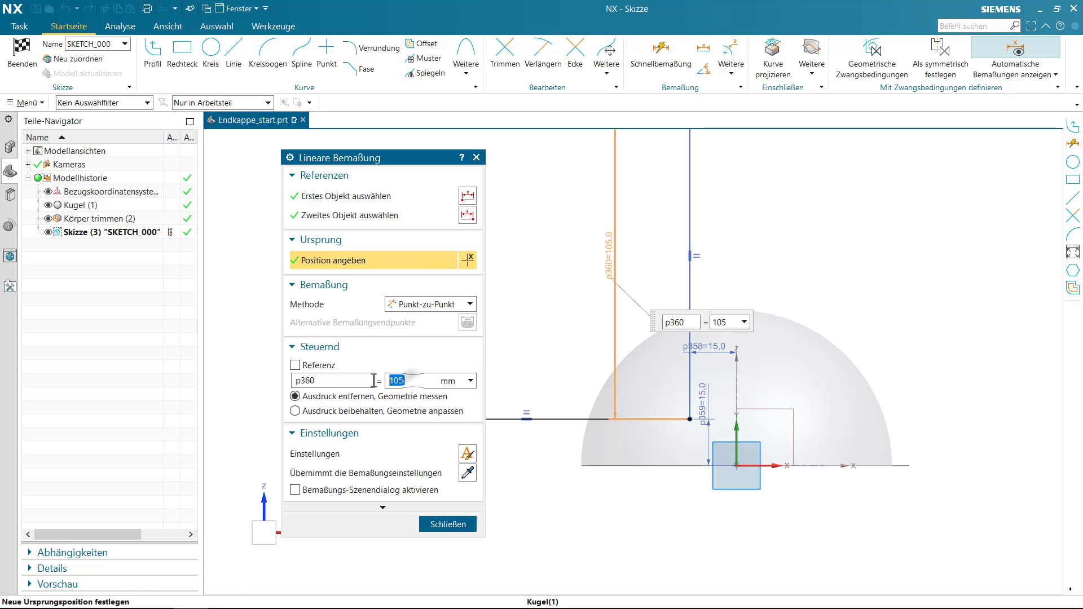
text(p350/2)
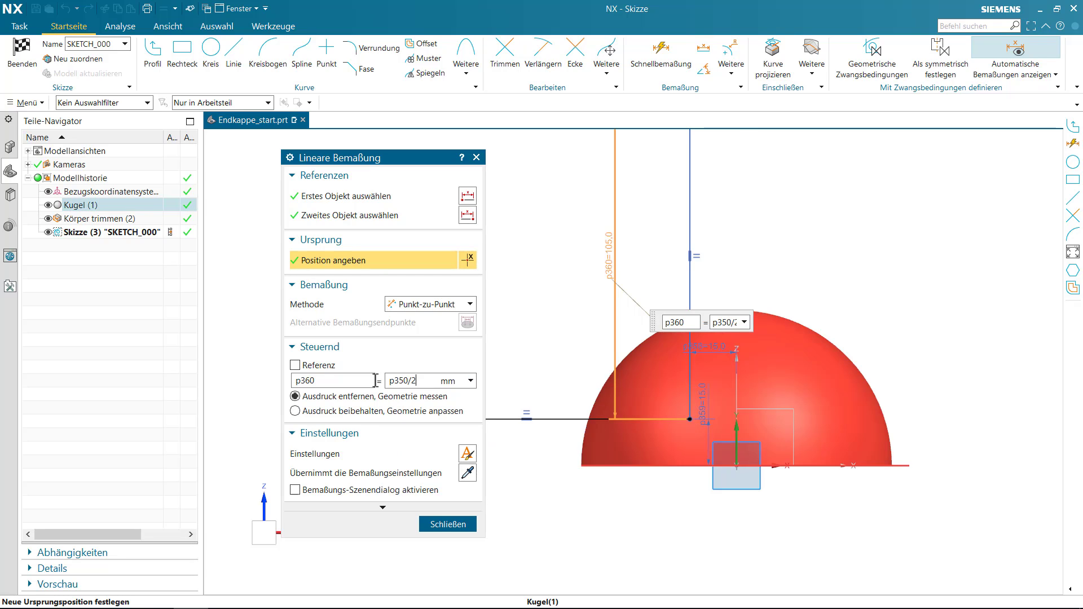
key(Return)
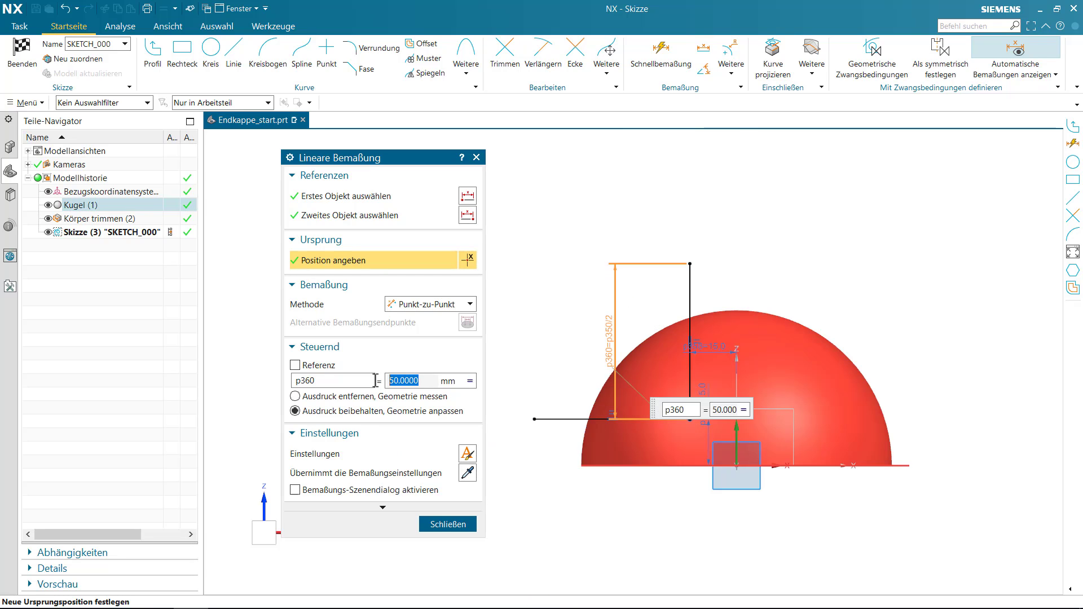
click(435, 526)
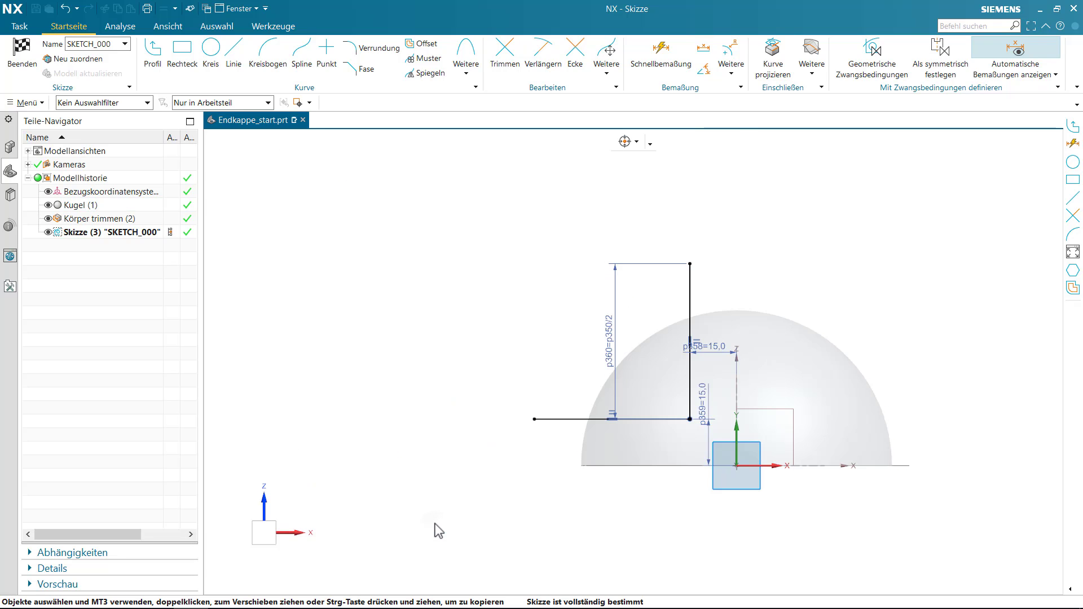
Finish the sketch and subtract it from the dome as a symmetric extrusion with width p350 and the open profile smart volume option enabled.
right_click(435, 523)
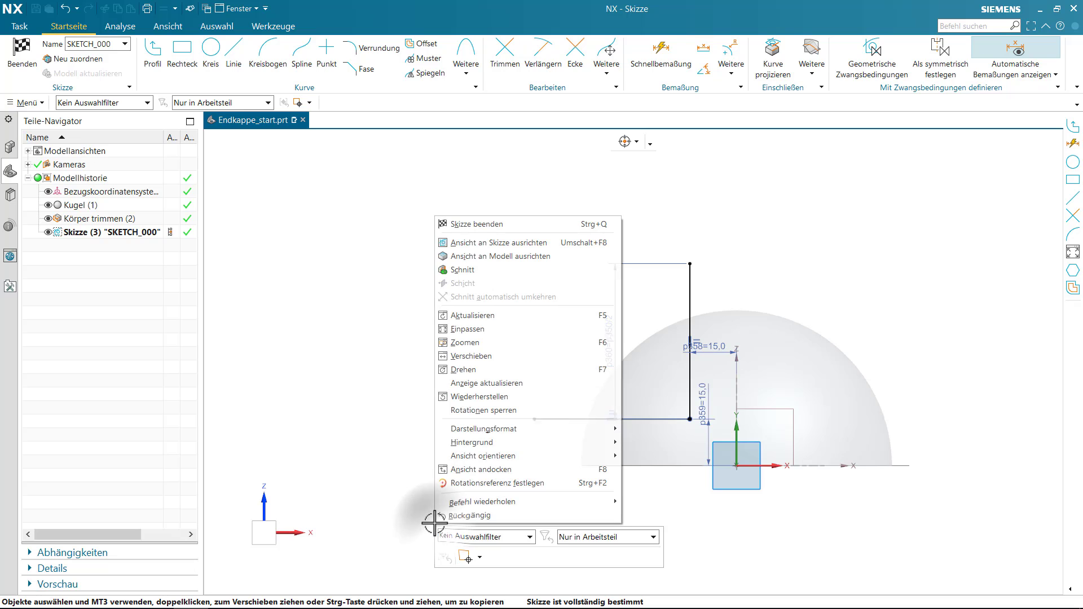
click(475, 222)
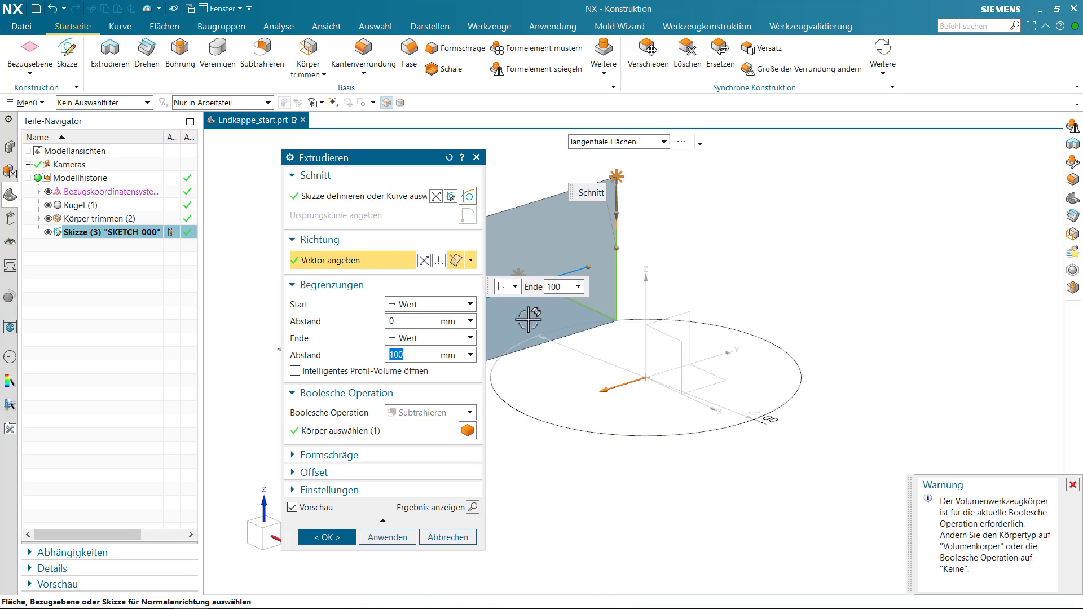
click(430, 304)
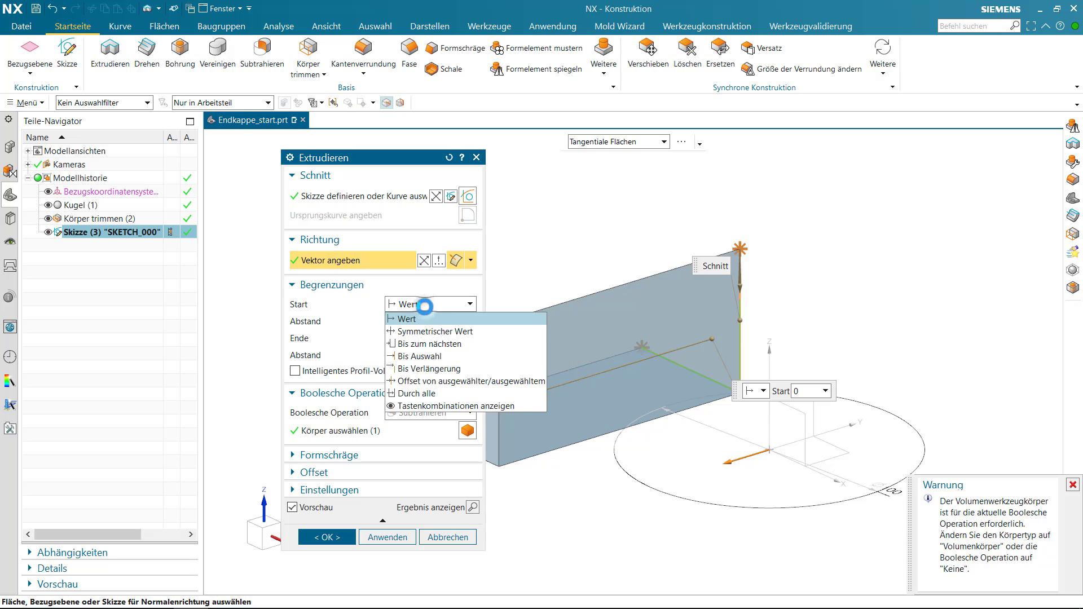
click(429, 332)
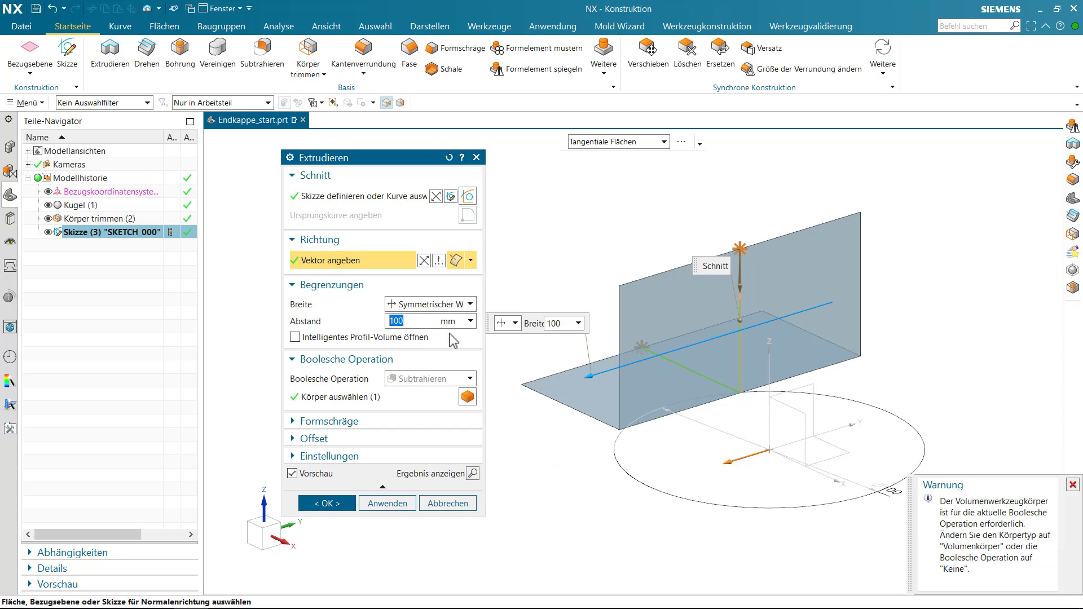
click(382, 320)
text(p350)
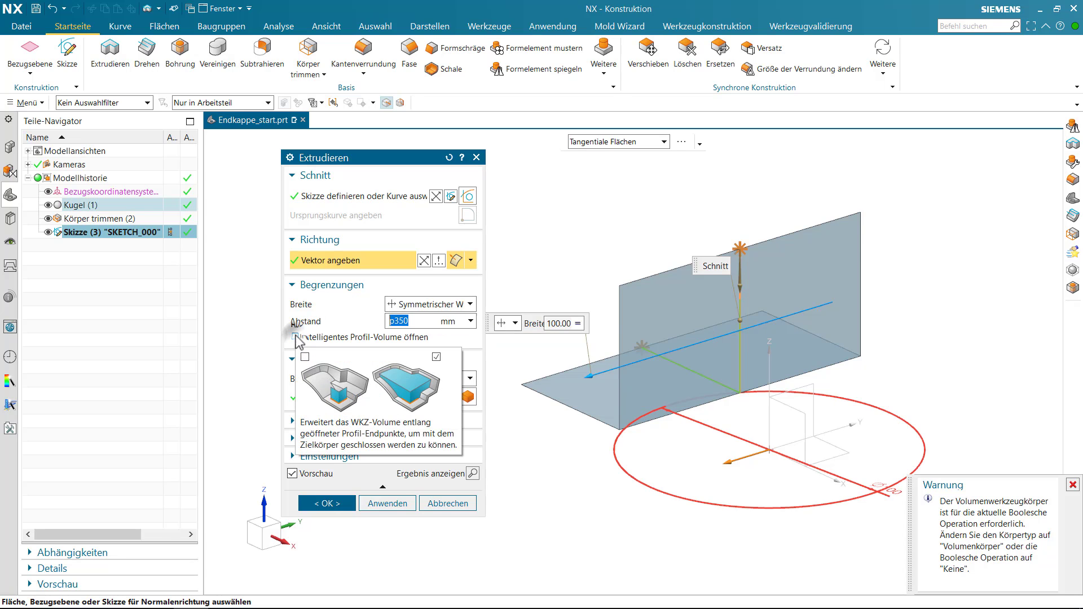
click(295, 338)
click(314, 503)
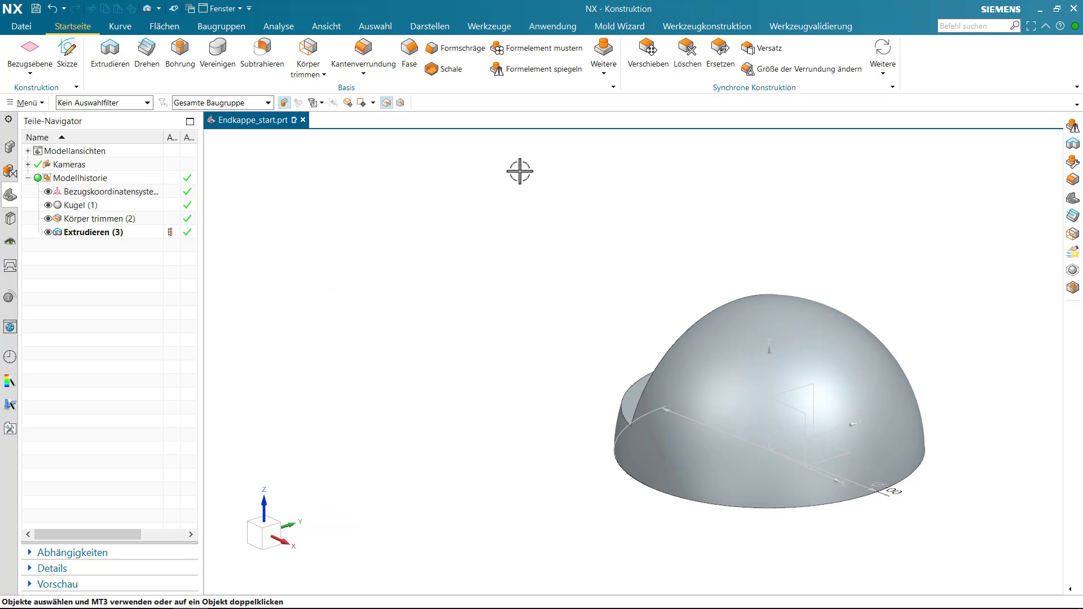
Mirror the extruded cut-out feature across the YZ datum plane and clear the leftover sphere dimension from the display.
click(520, 75)
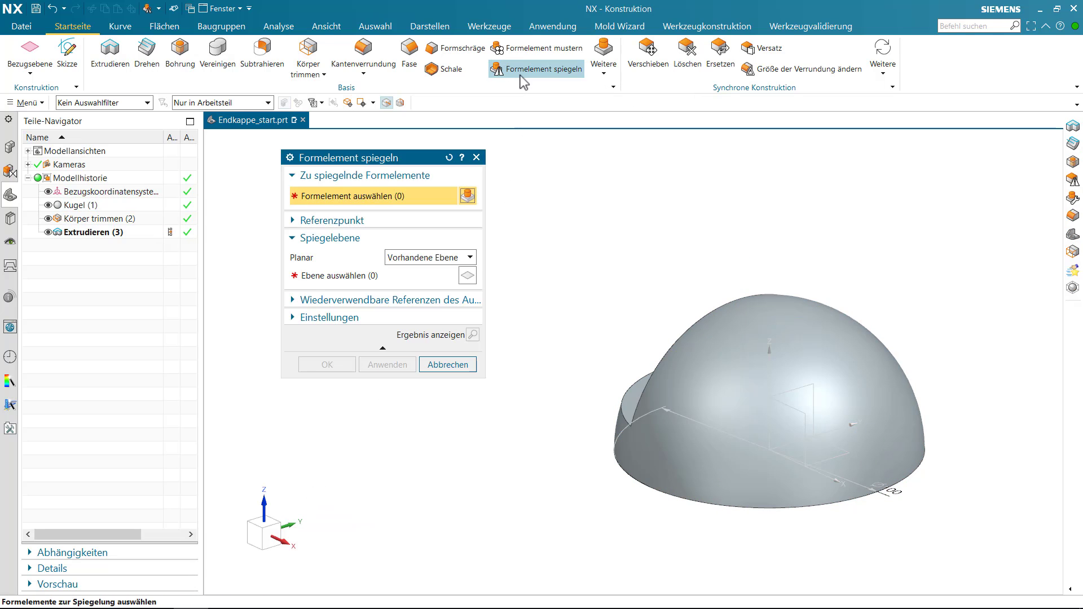
click(633, 389)
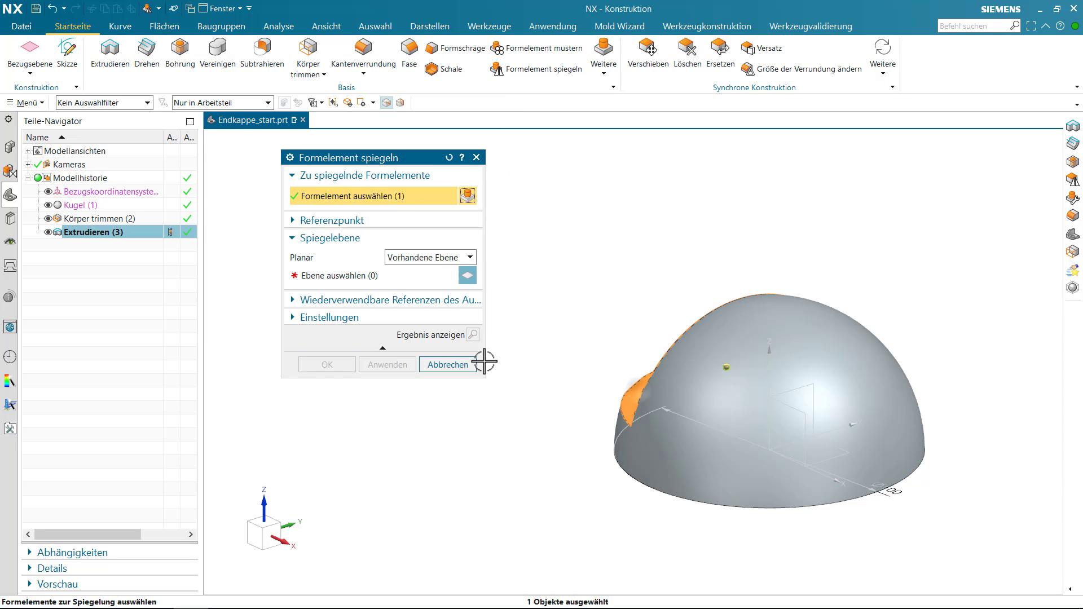
click(386, 278)
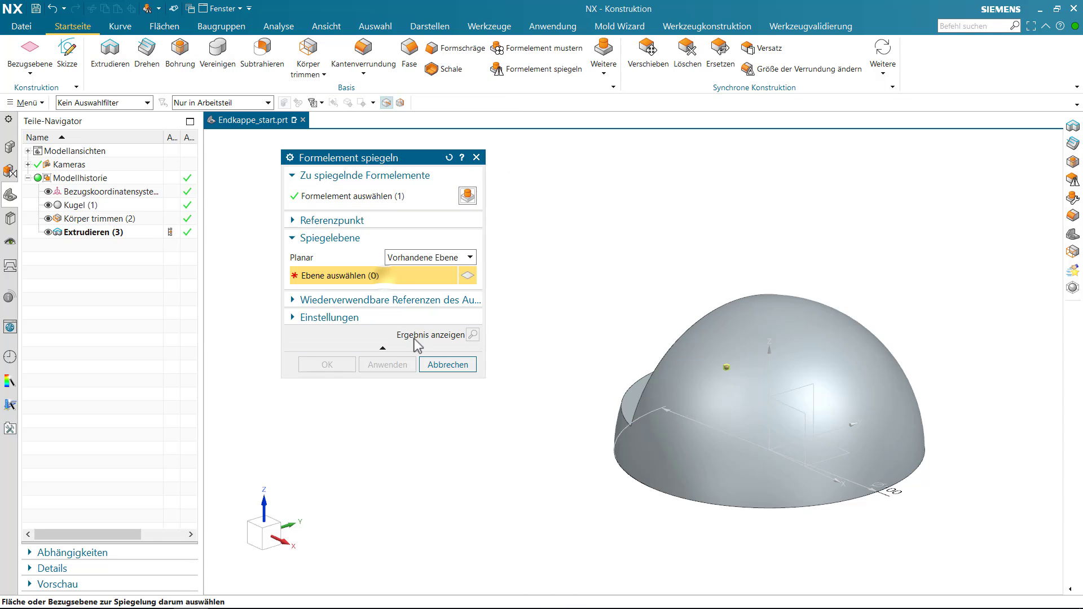
click(796, 388)
click(318, 366)
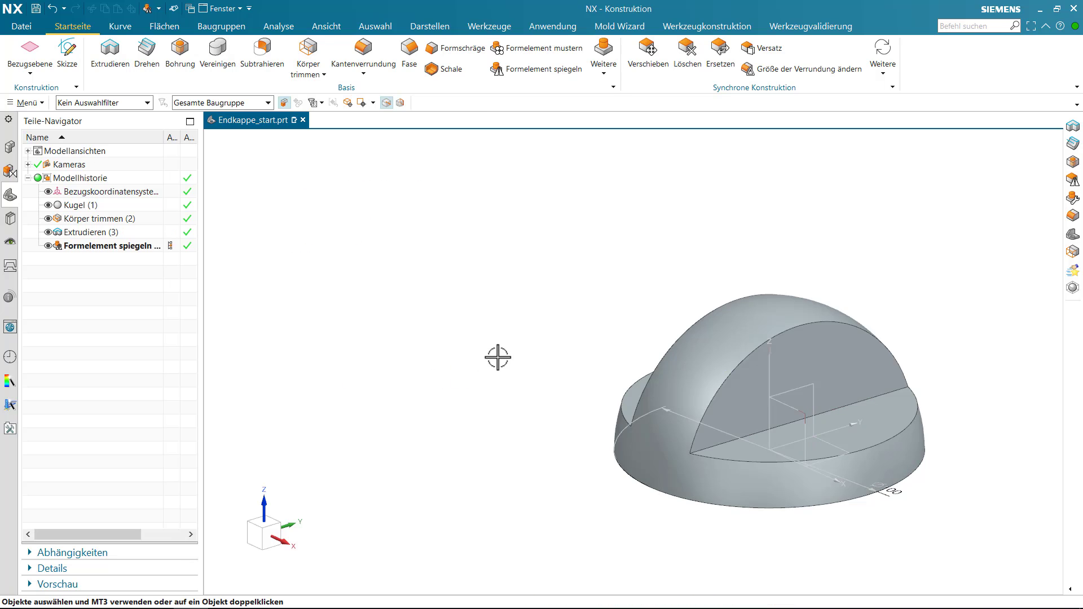
right_click(498, 357)
click(525, 365)
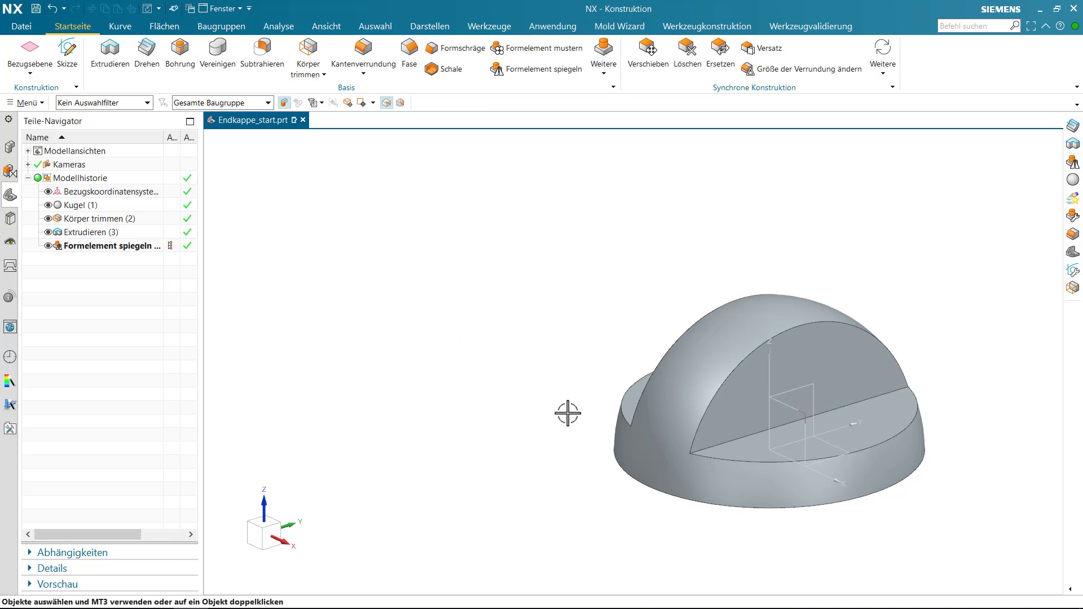
Start a Revolve feature and open a new section sketch on the XZ datum plane.
shift+middle_drag(568, 413, 457, 357)
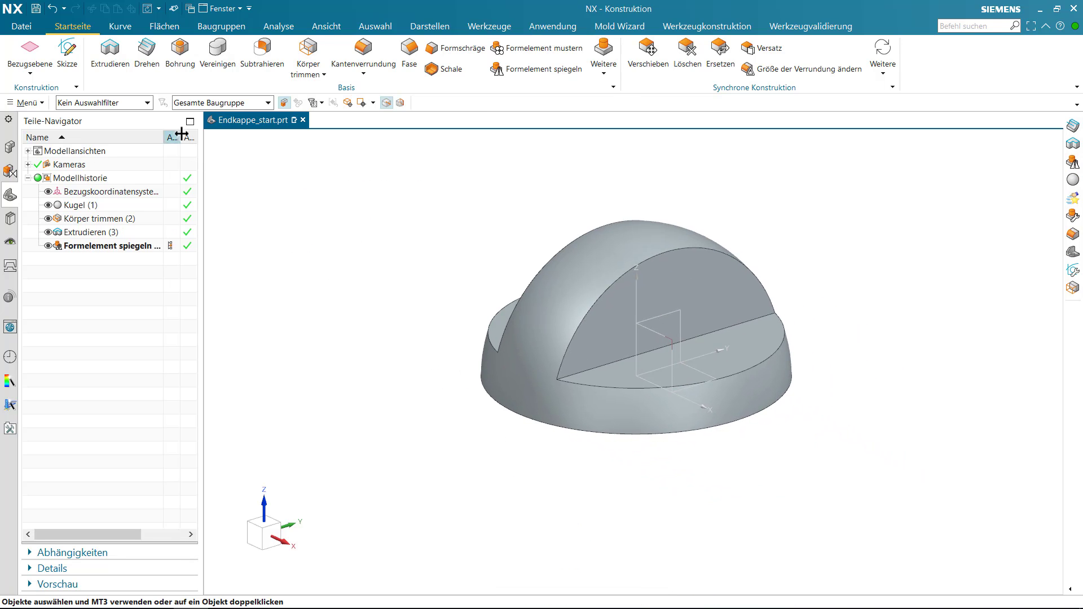
click(157, 64)
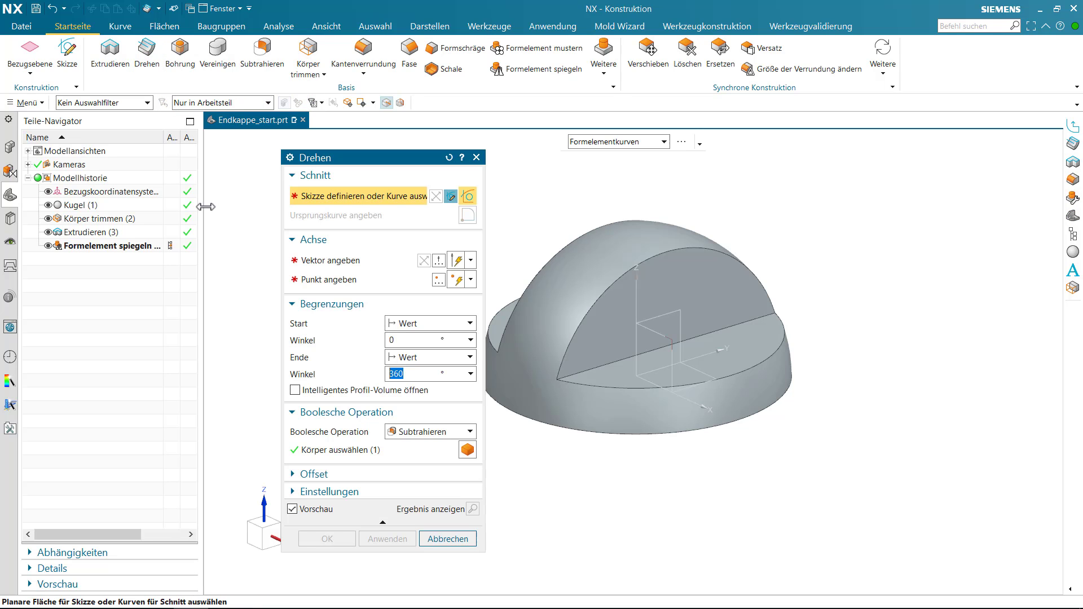
click(659, 334)
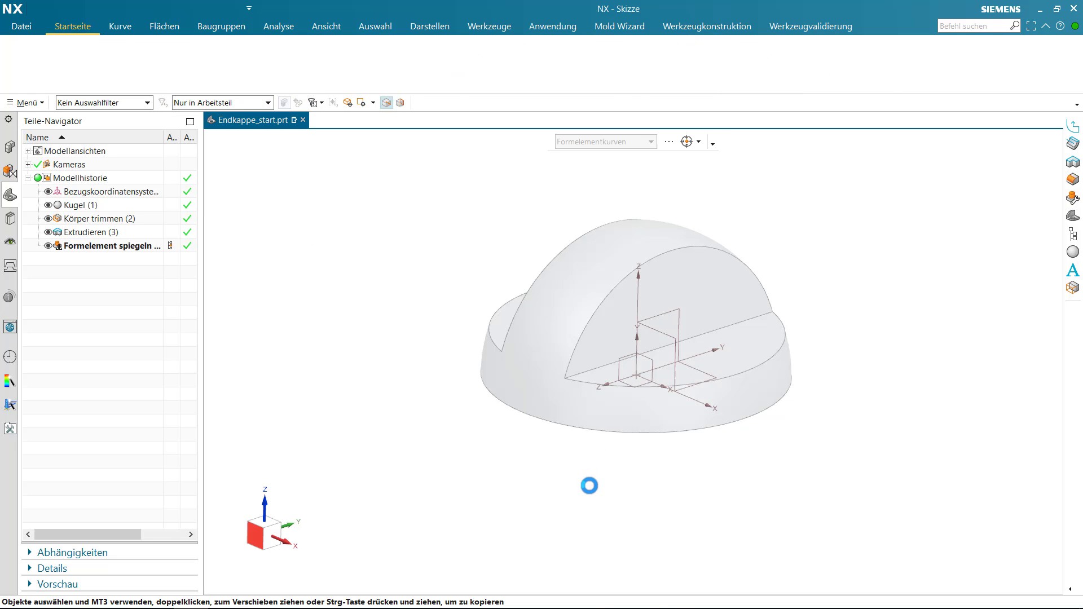
scroll(596, 353, down, 2)
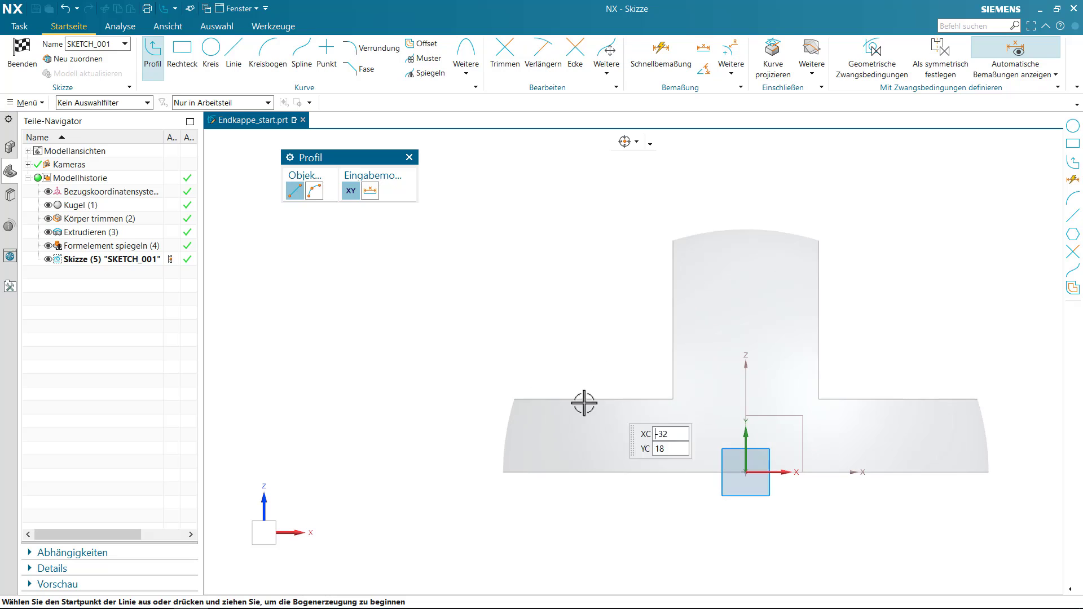
Sketch a closed stepped profile from the origin, about 55 mm tall and 10 mm wide at the top, with a slanted outer line about 17 mm long.
click(745, 471)
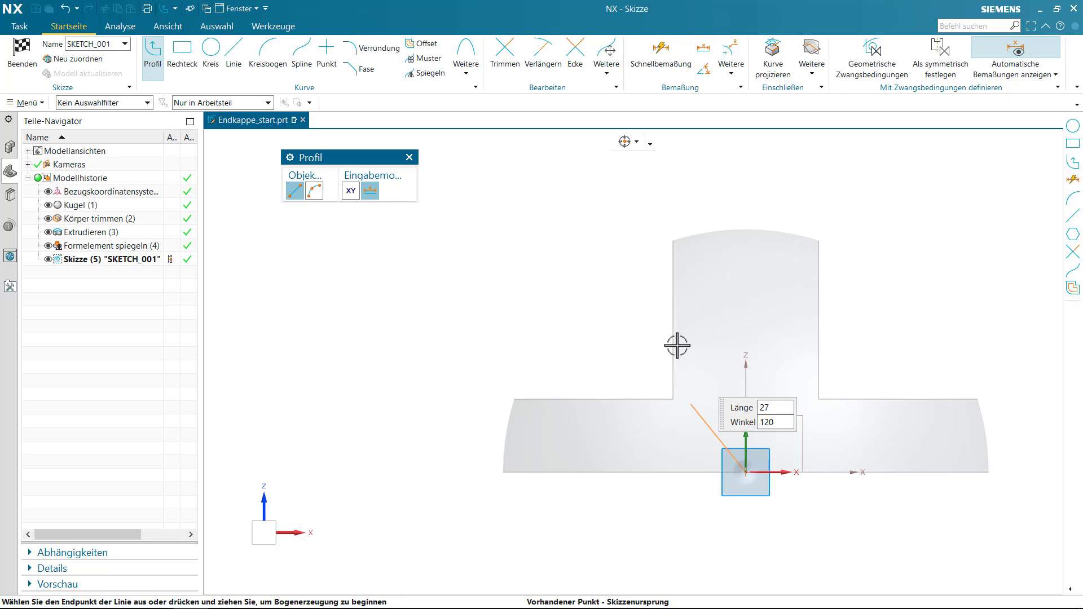
click(745, 205)
click(697, 205)
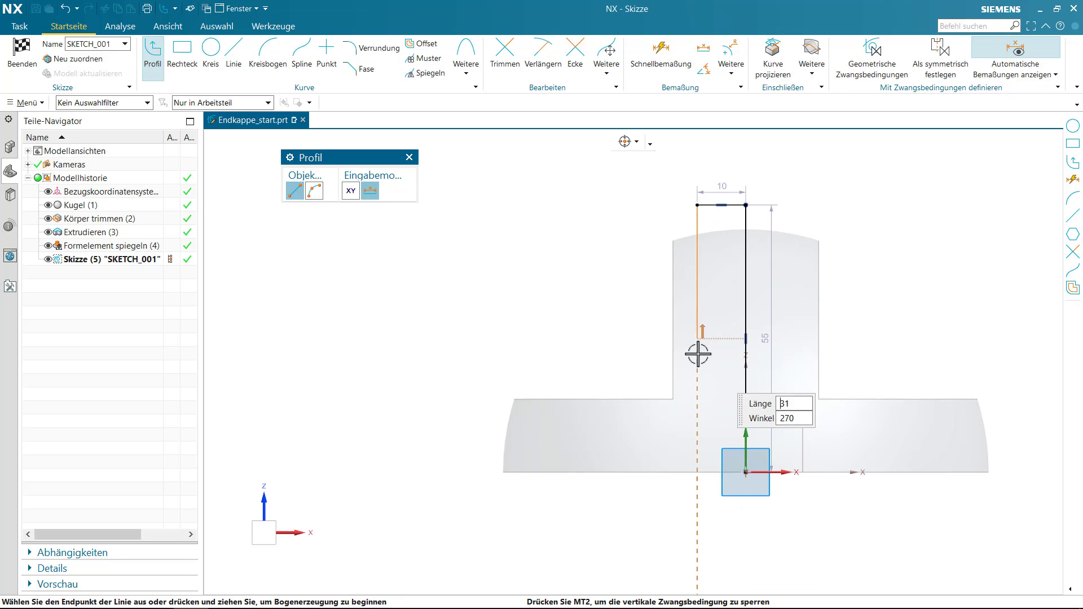
click(697, 423)
click(580, 423)
click(554, 501)
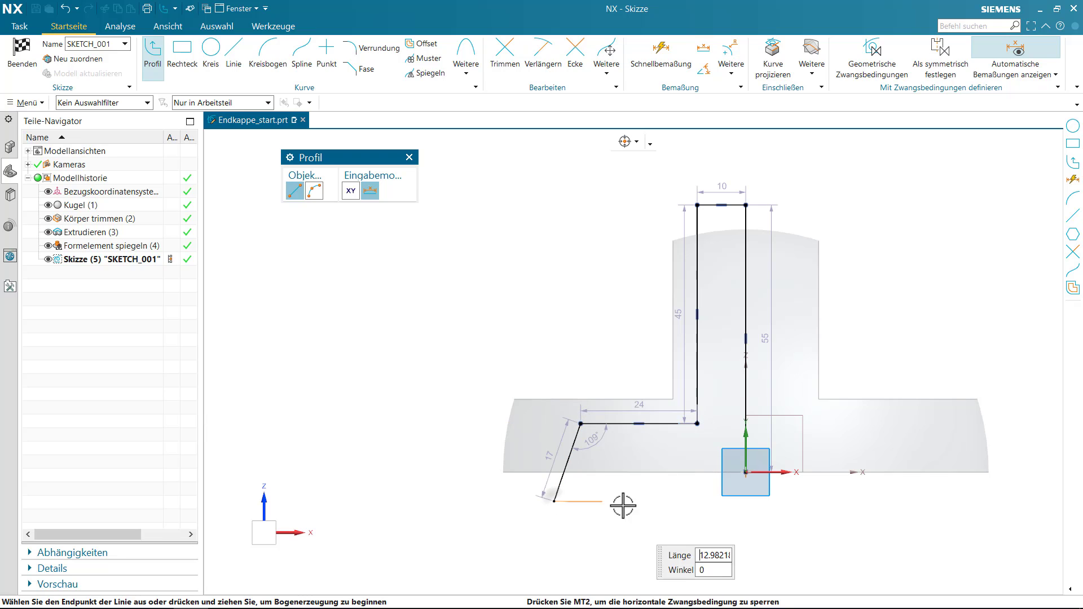
click(745, 472)
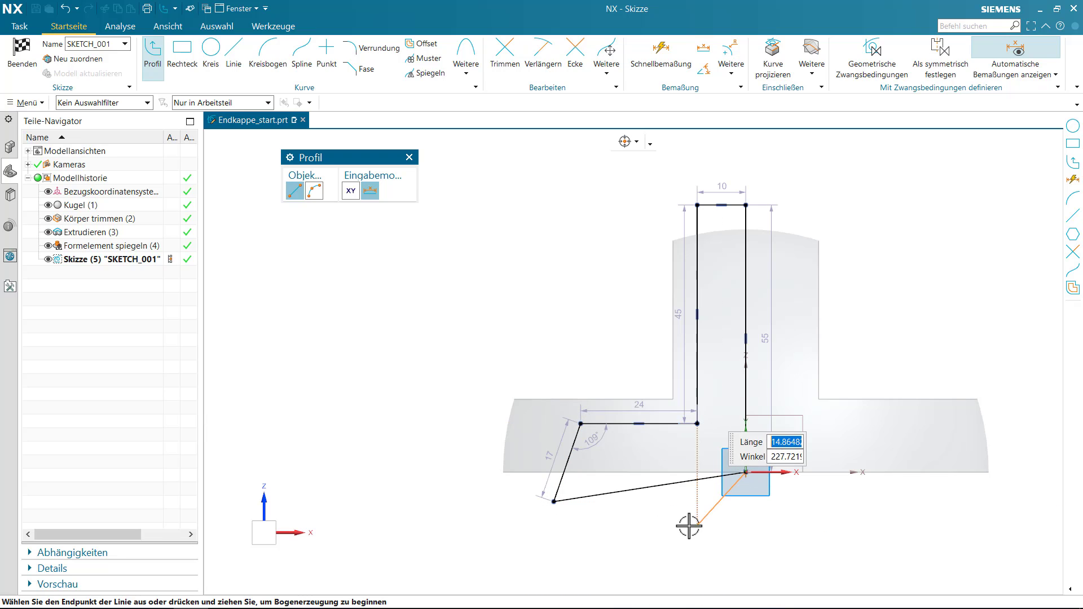
click(409, 157)
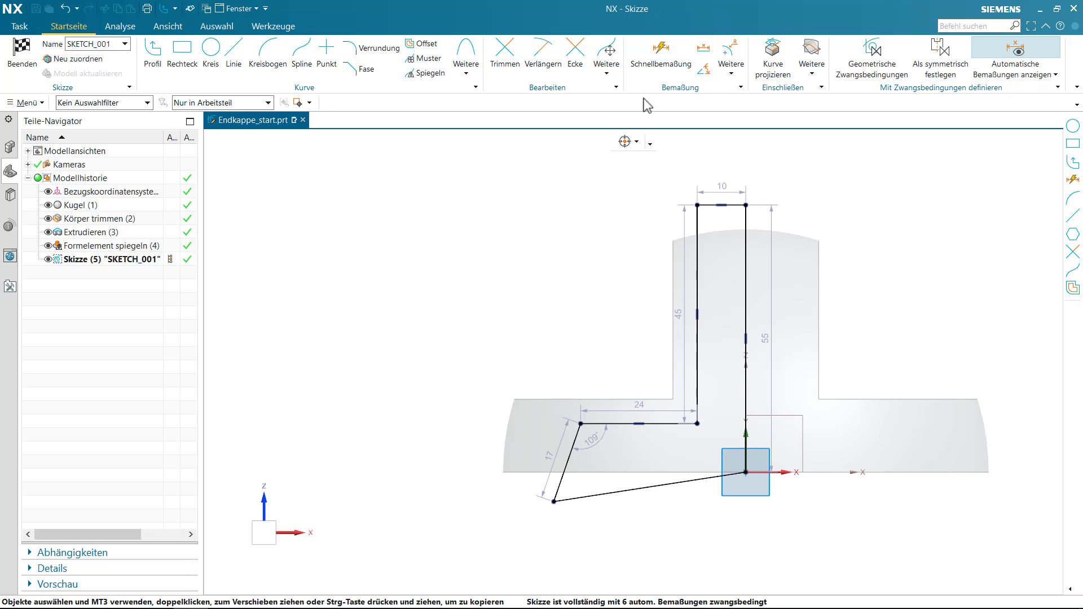
Dimension the angle between the slanted line and the vertical centre line at 25°.
click(661, 54)
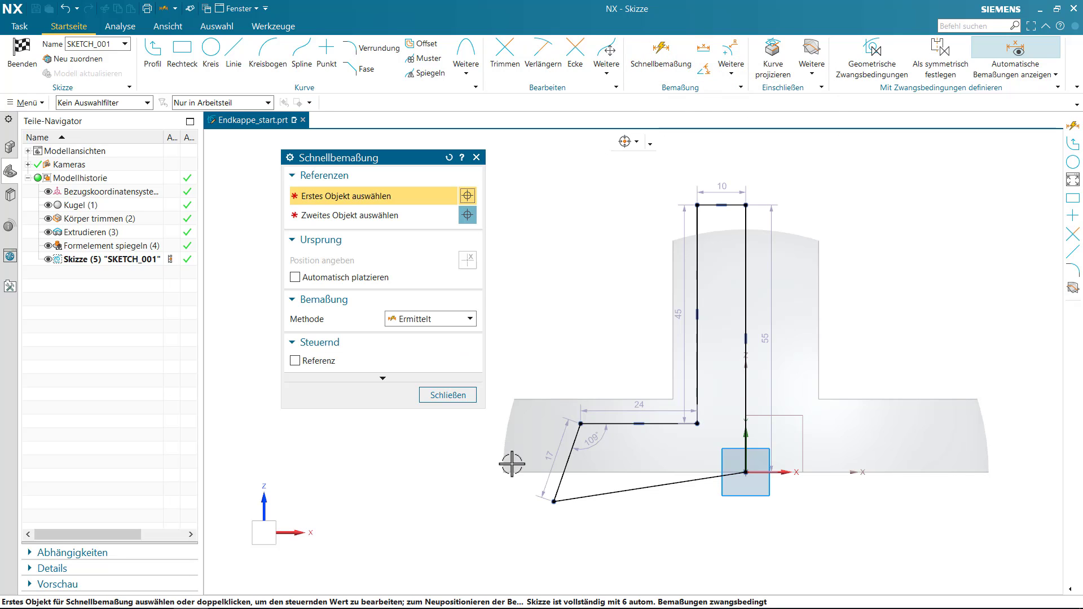
click(560, 483)
click(739, 394)
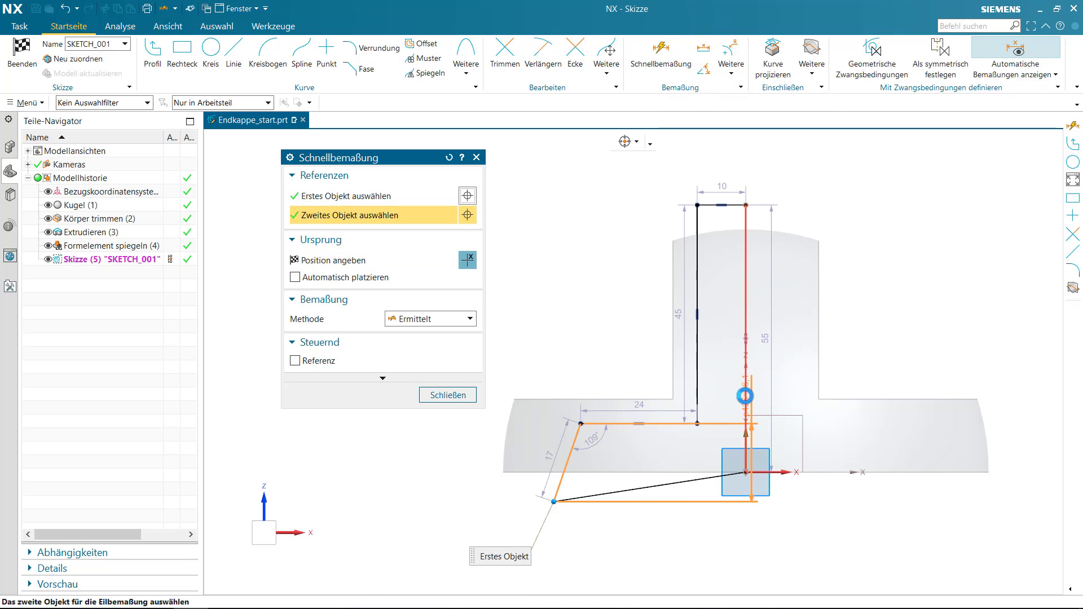
click(633, 551)
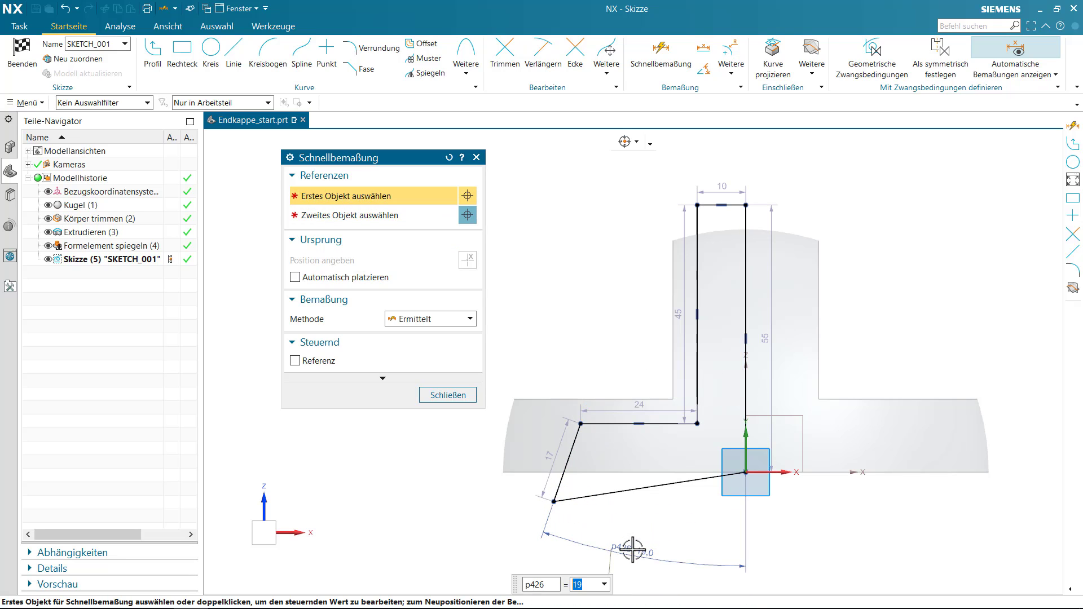
key(Return)
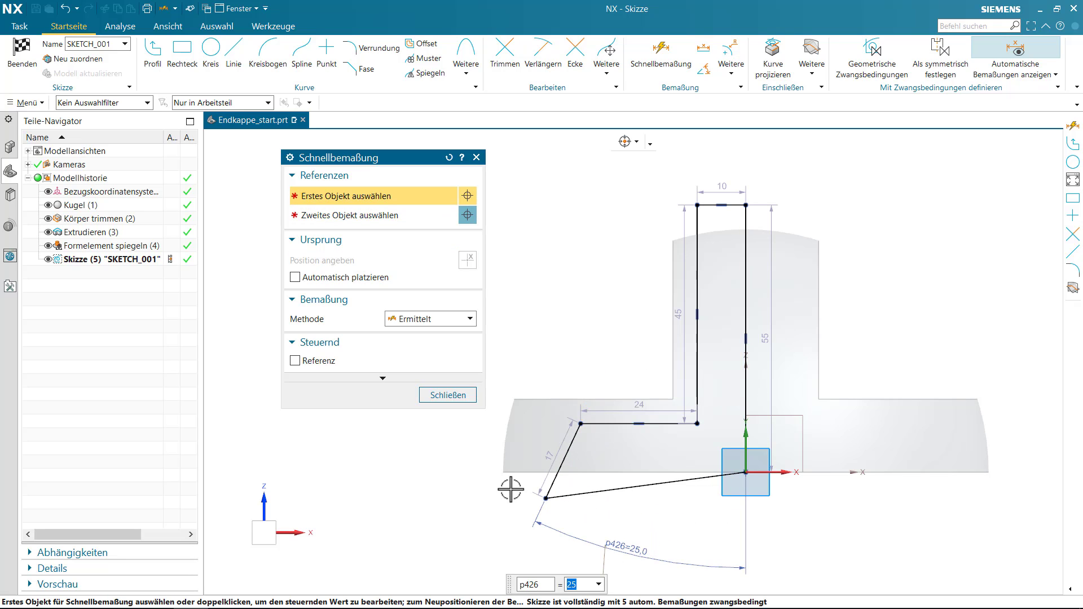
click(460, 397)
Make the profile's bottom line horizontal and set its length to 75/2 mm.
click(586, 495)
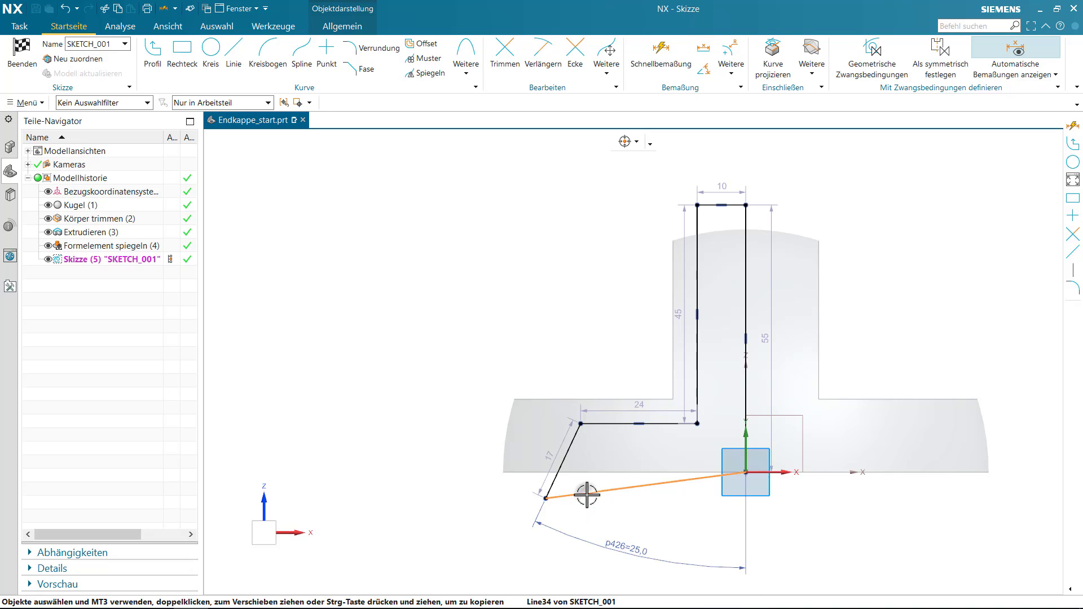
click(680, 477)
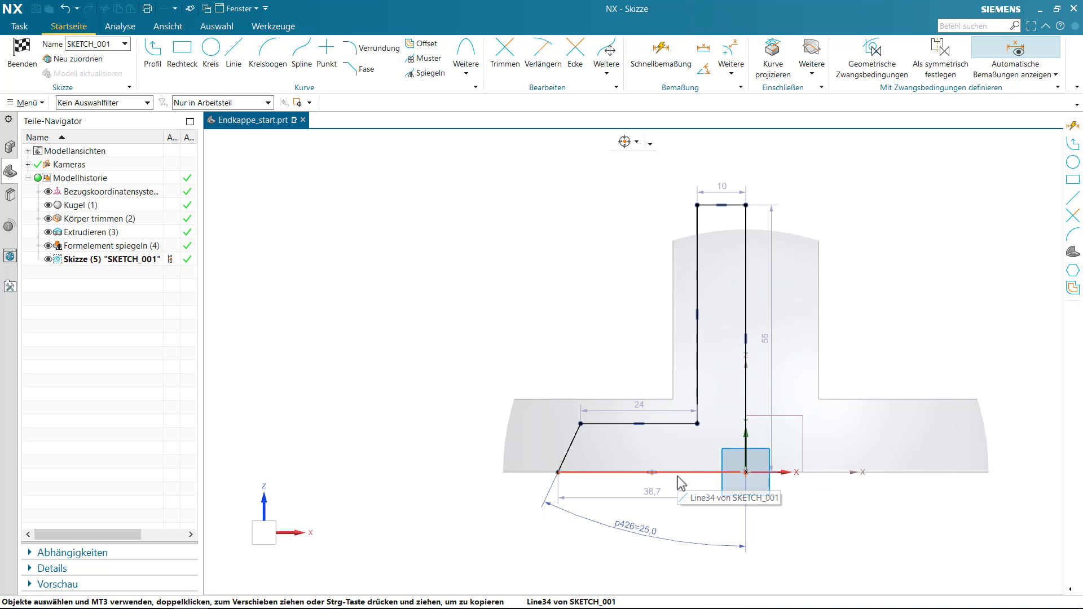
click(653, 489)
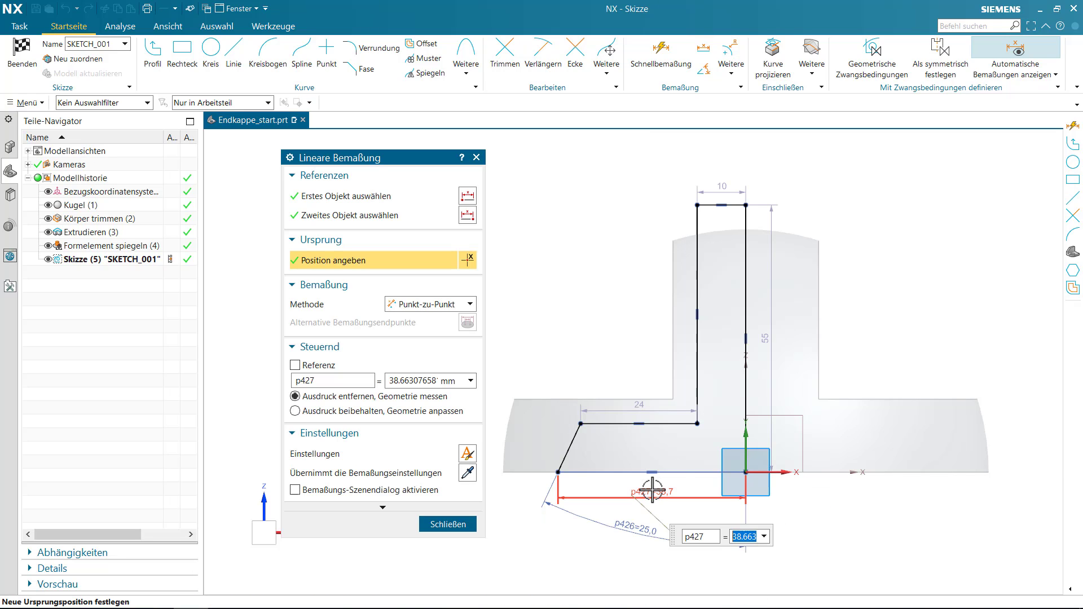
text(75/2)
key(Return)
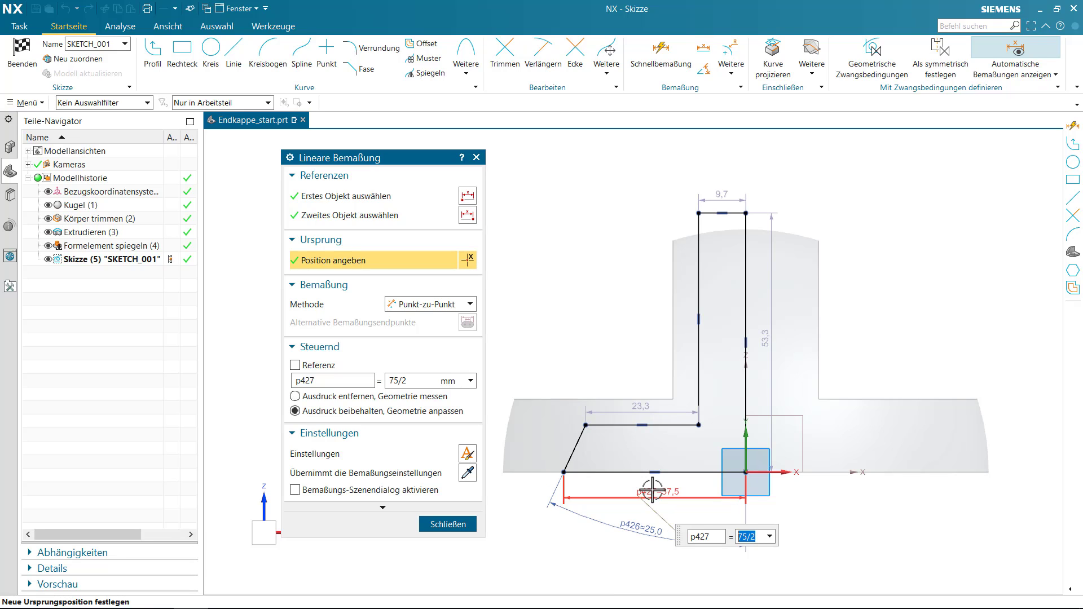
Set the profile's top width to 10 mm and dimension the step line 10 mm above the bottom line.
click(717, 192)
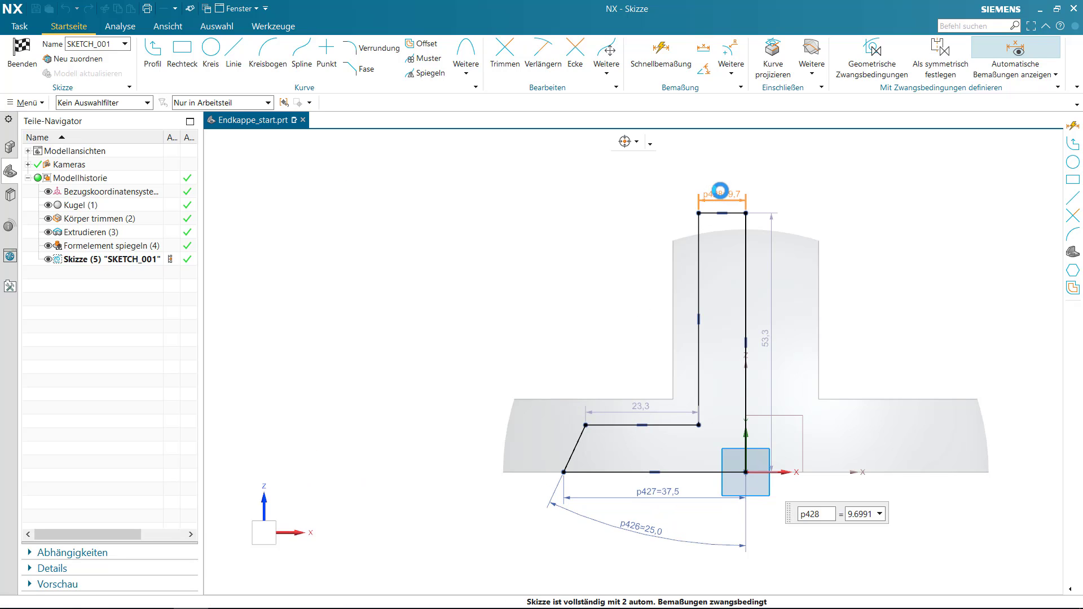
text(10)
key(Return)
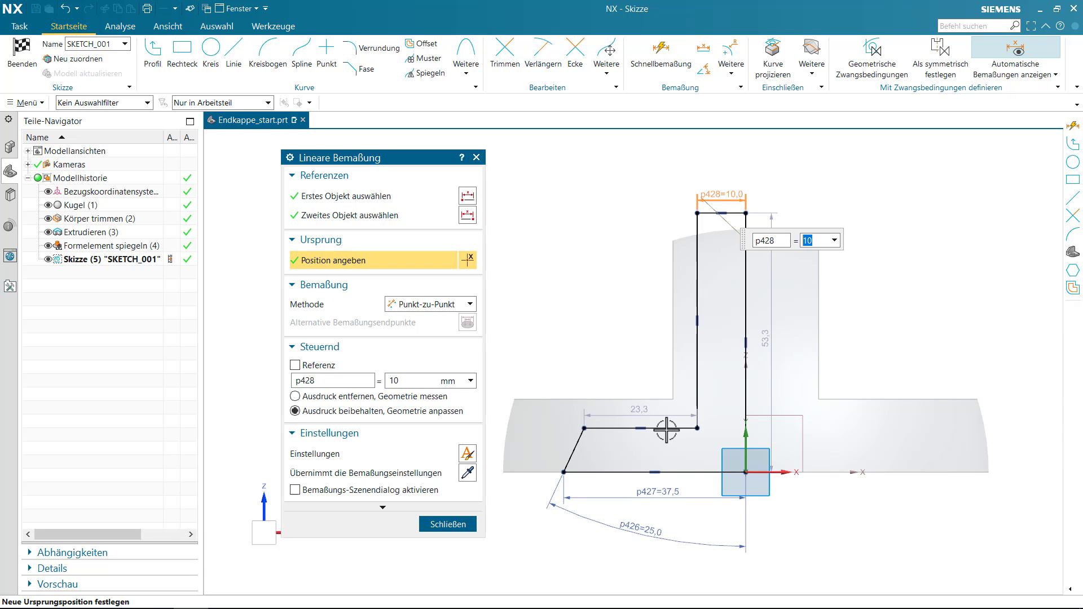
click(660, 53)
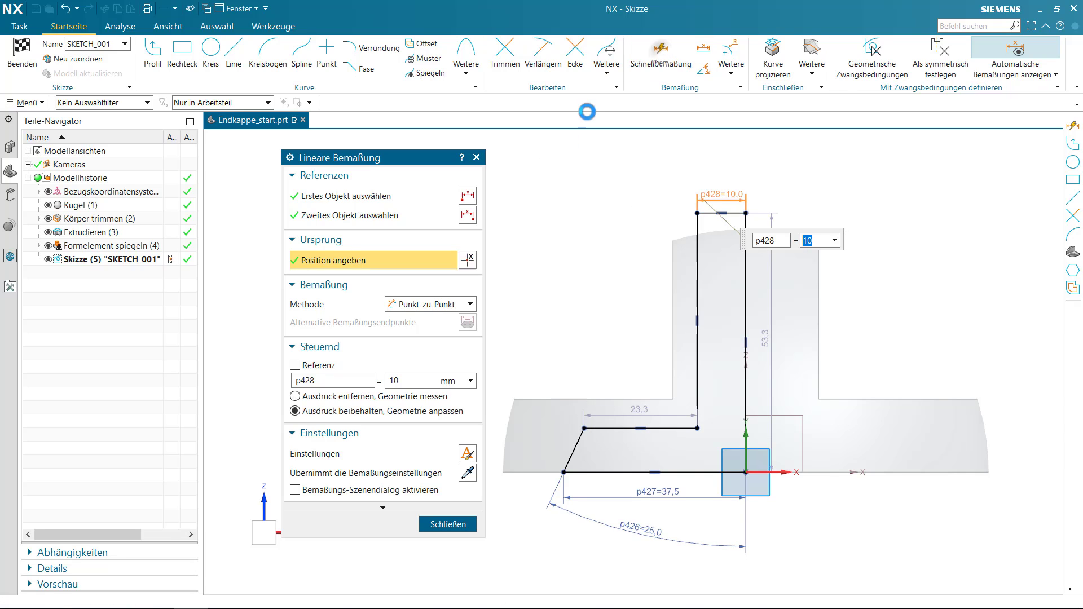
click(665, 427)
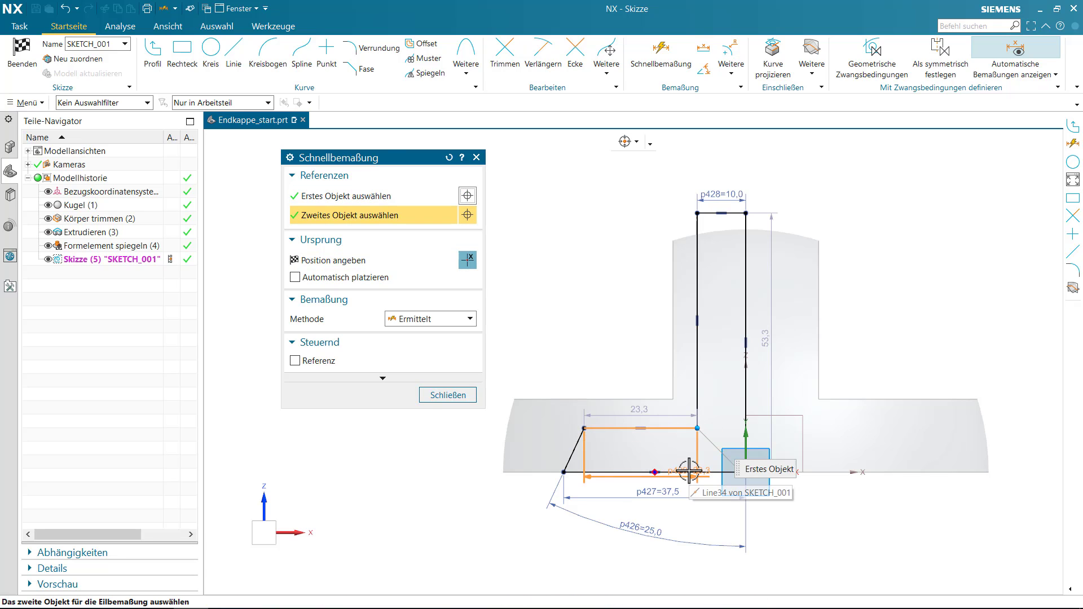
click(687, 471)
click(431, 451)
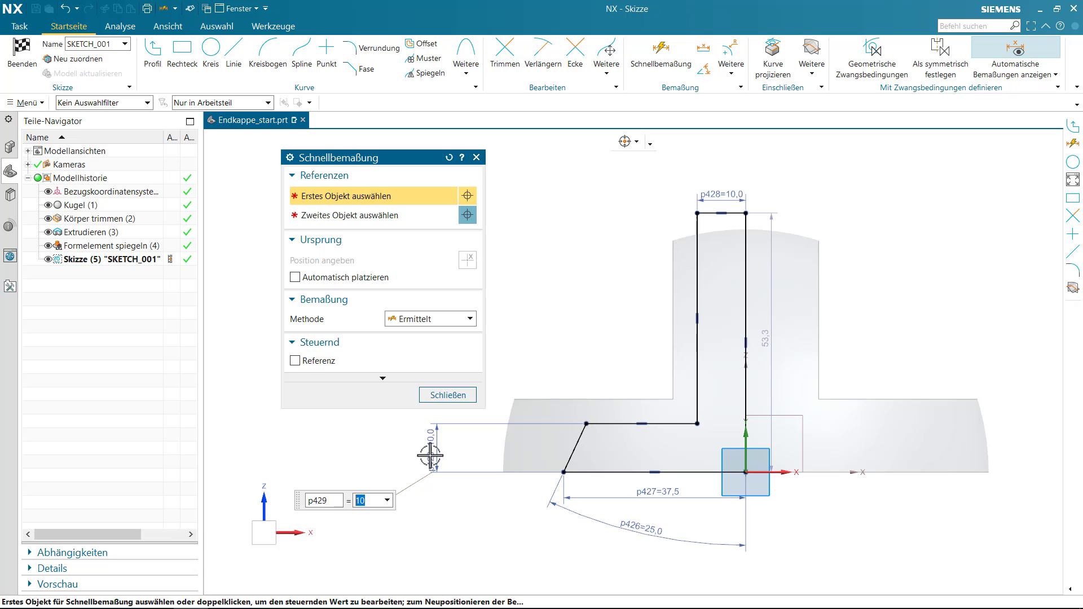
Set the overall height of the profile to the expression p350/2+5.
double_click(766, 337)
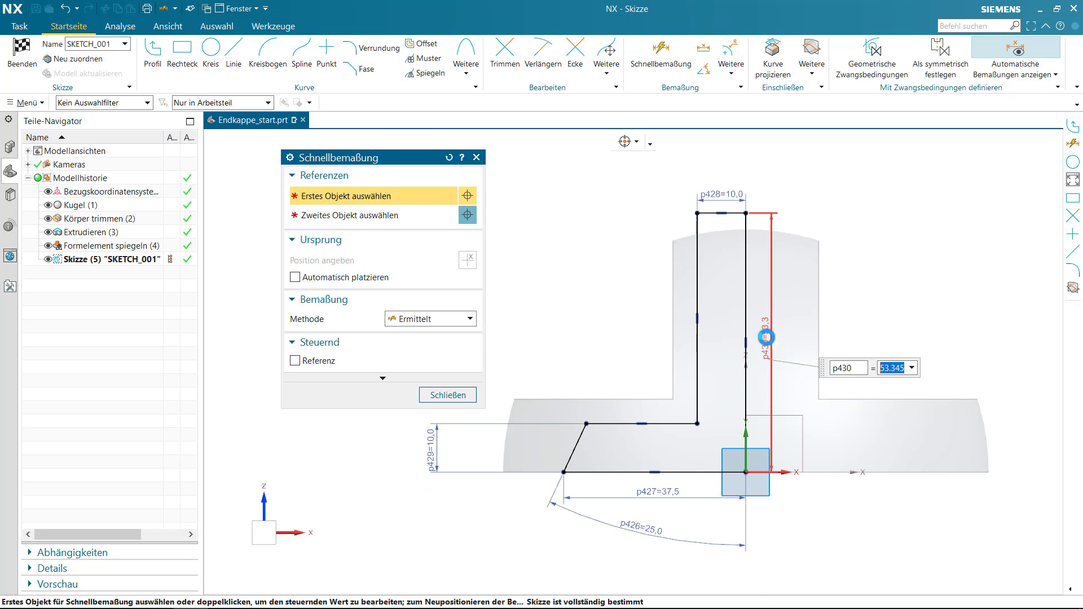
text(p35)
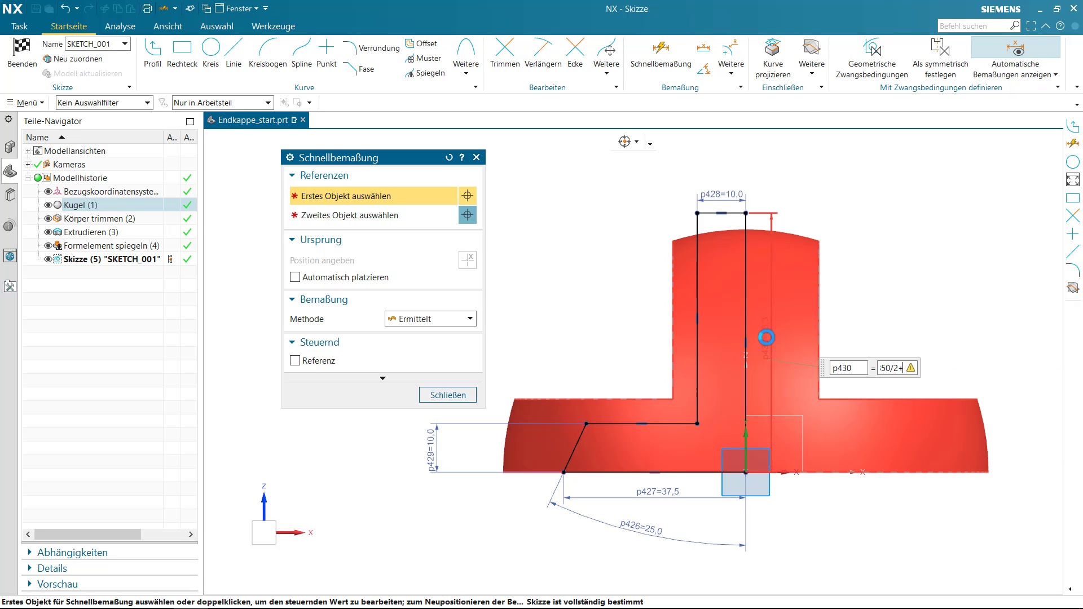
key(Return)
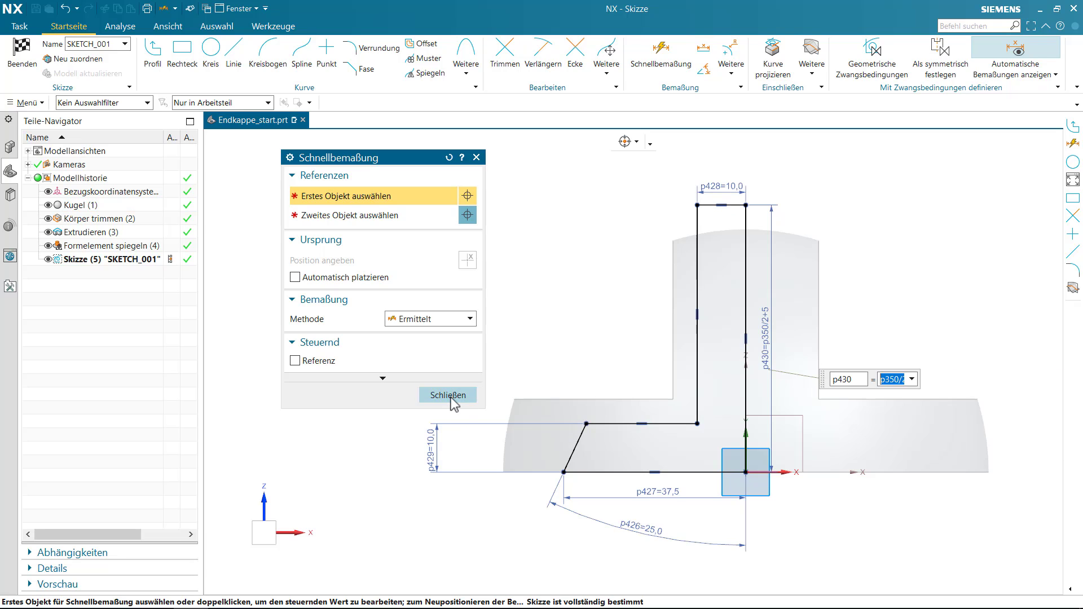
click(450, 395)
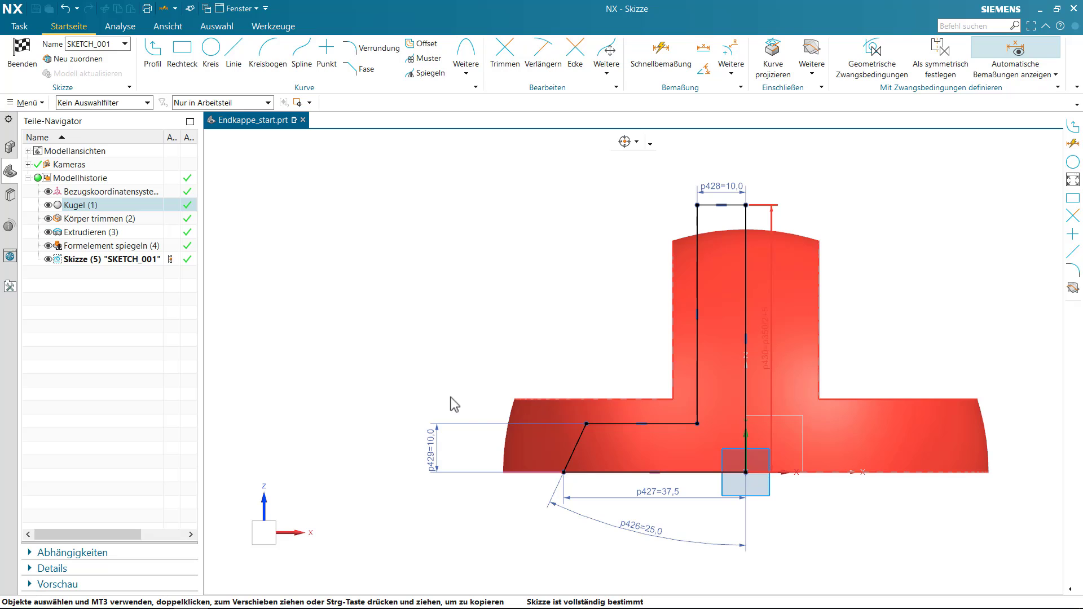
Finish the sketch and subtract the profile from the dome as a 360° revolve about its vertical centre line.
right_click(451, 397)
click(519, 103)
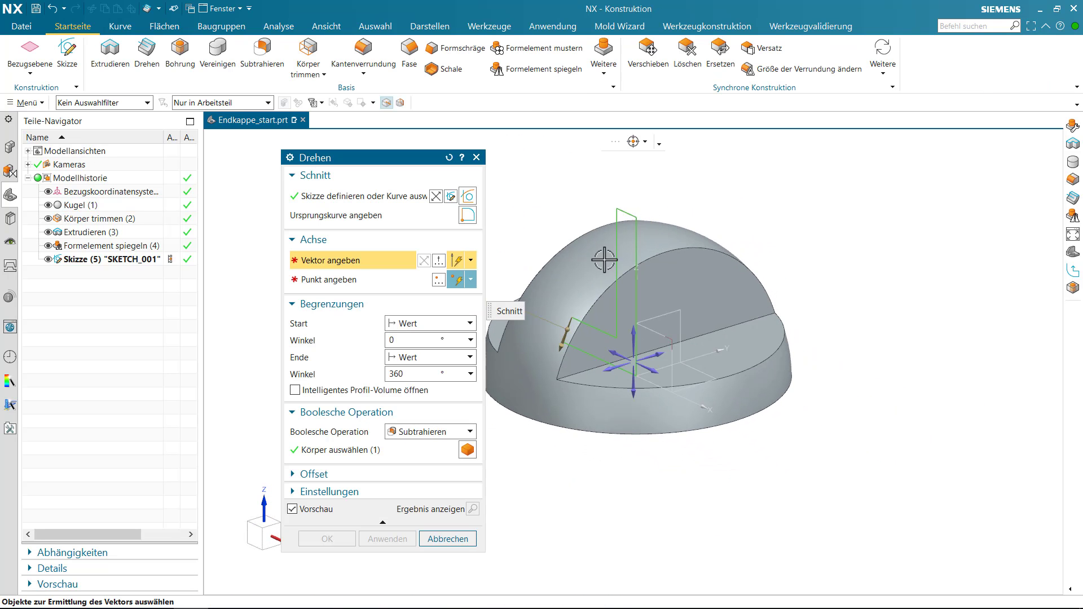
click(636, 237)
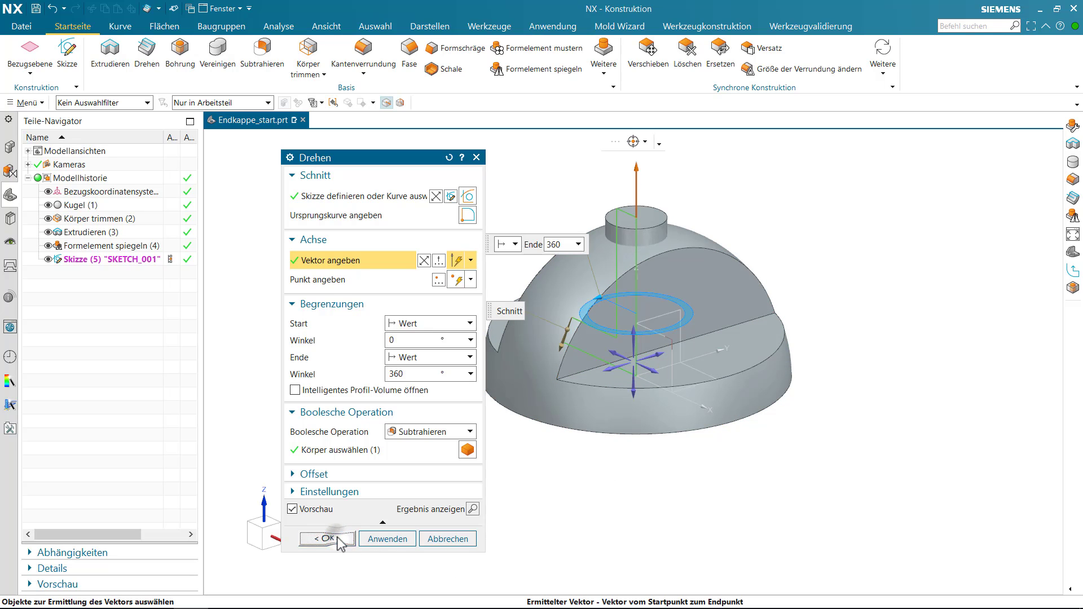
click(339, 541)
Round all edges of the body with a circular 2 mm edge blend.
middle_drag(411, 363, 430, 388)
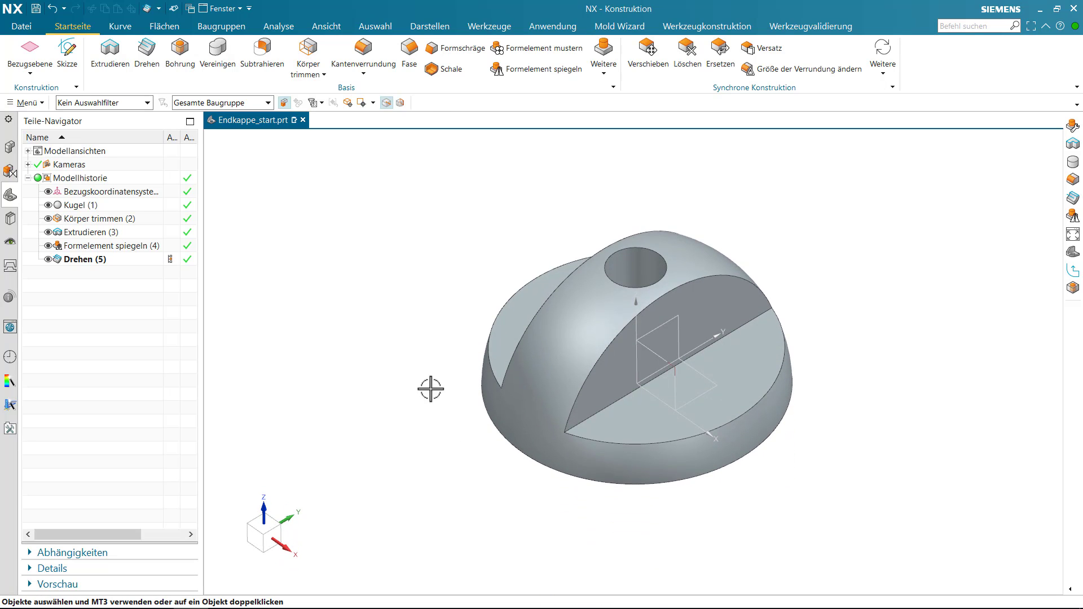
click(363, 52)
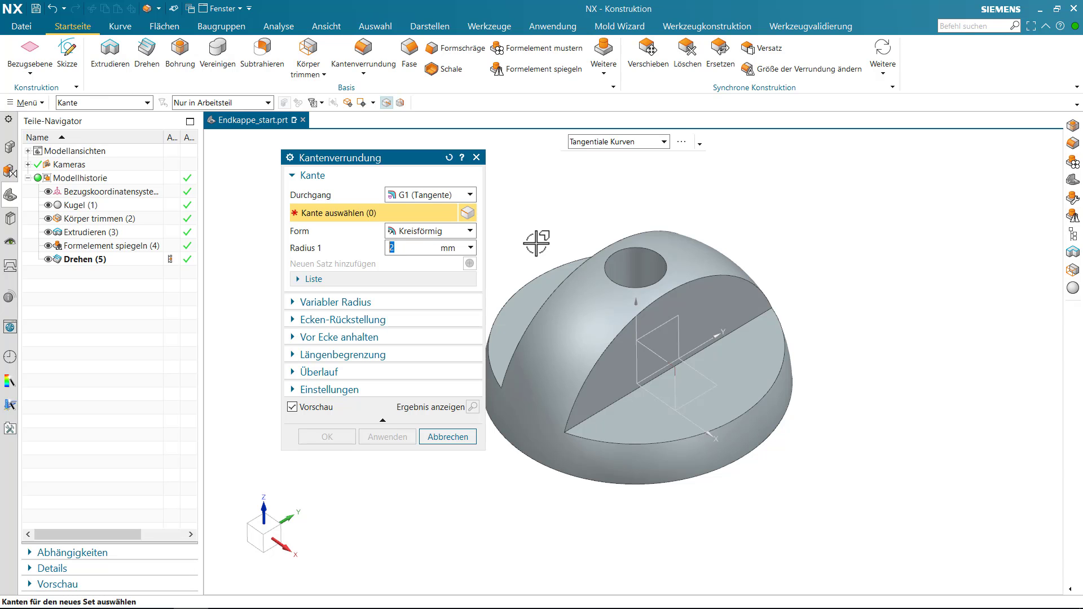
key(ctrl+a)
shift+middle_drag(540, 255, 620, 271)
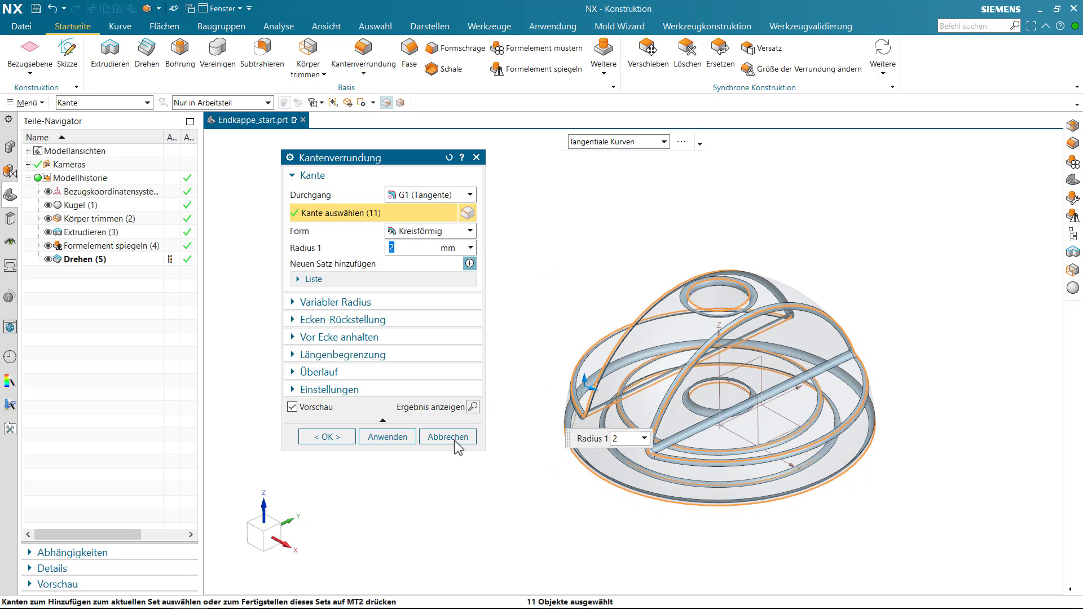
click(325, 437)
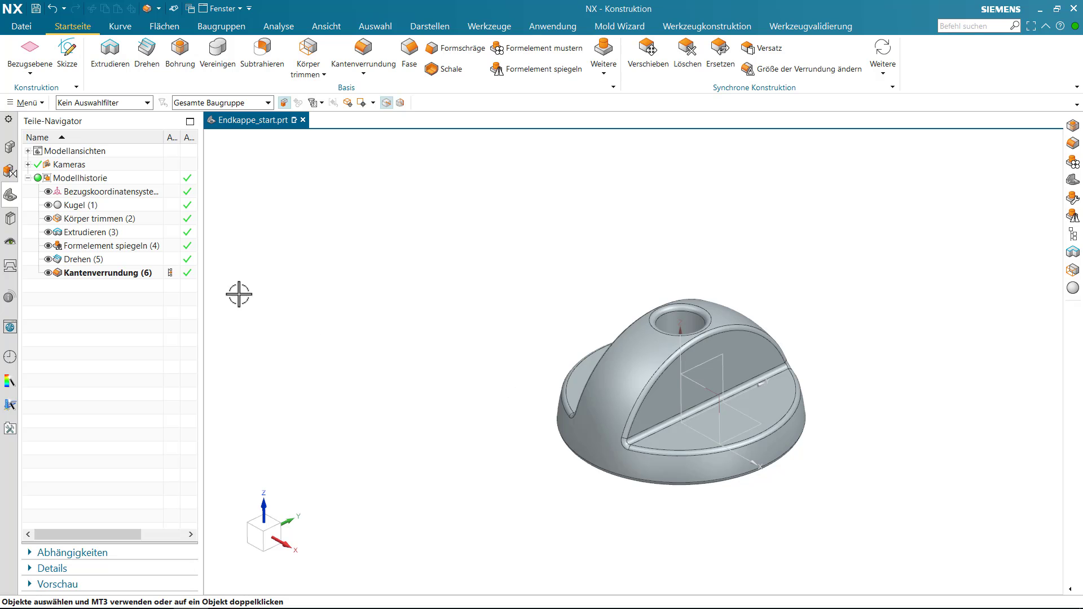
Hide the datum coordinate system and show the finished end cap in the trimetric view.
right_click(118, 194)
click(146, 201)
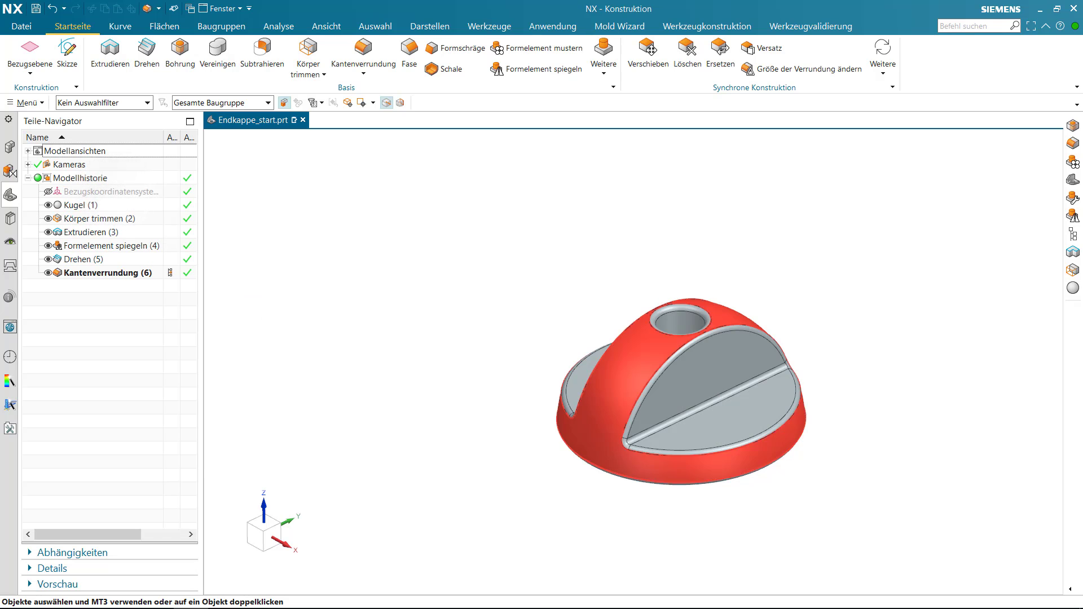
scroll(590, 407, up, 3)
middle_drag(632, 362, 702, 323)
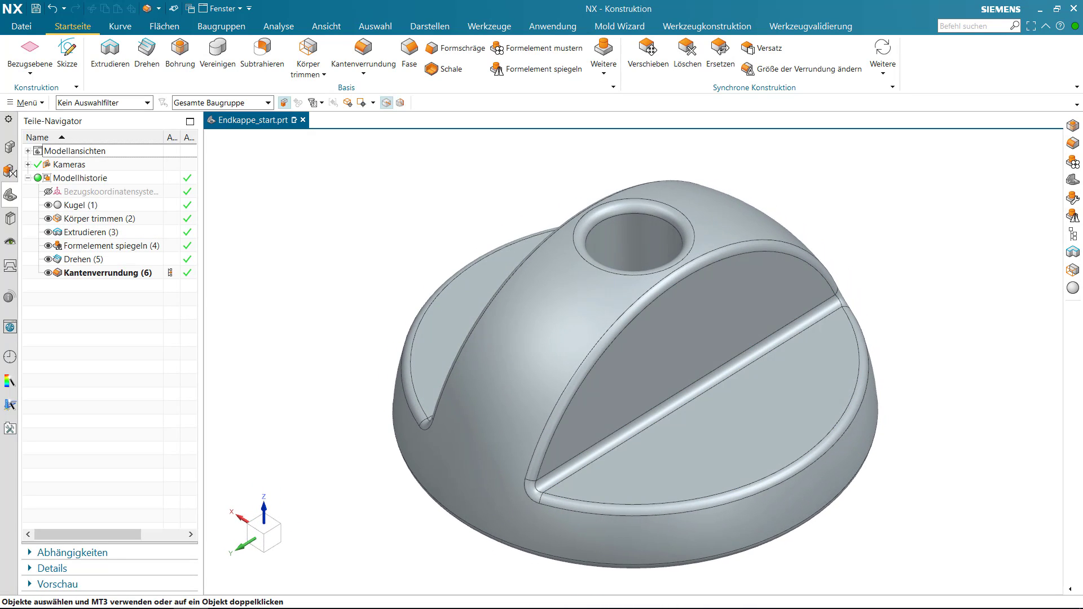
key(Home)
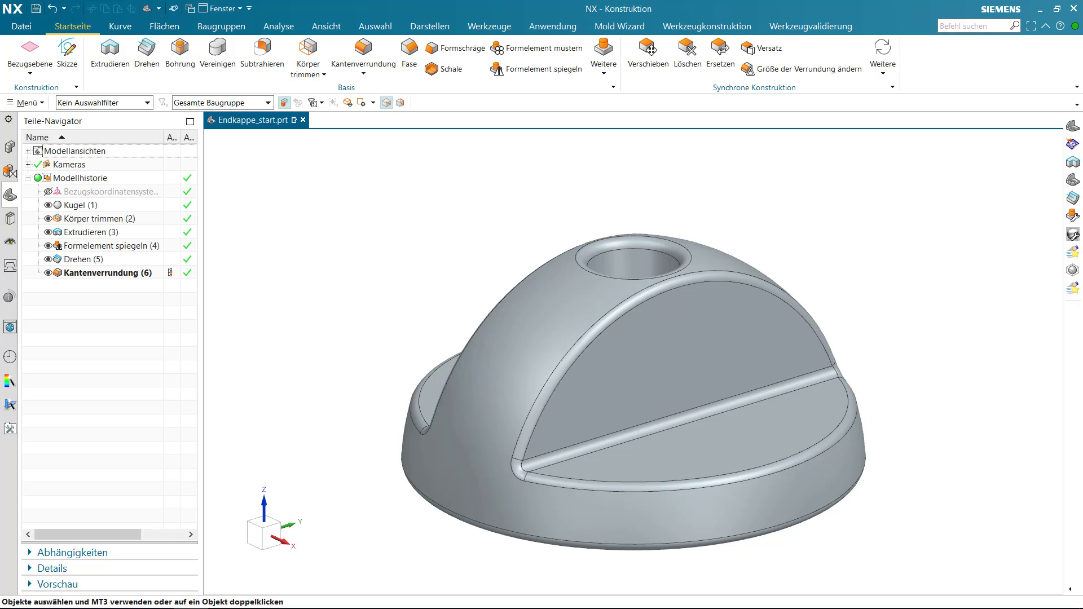